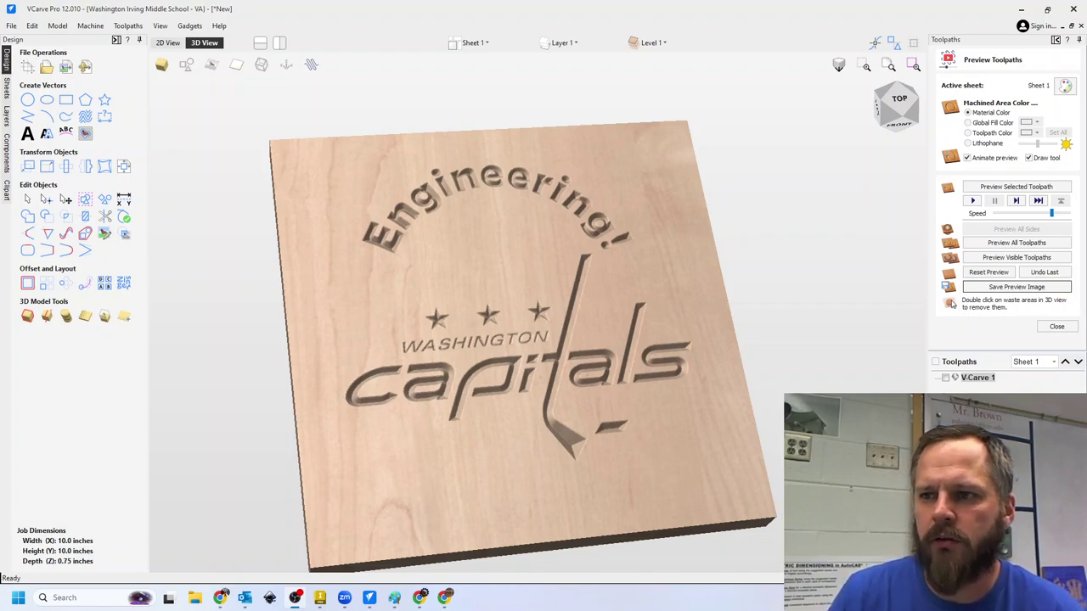
- In 2D view, delete the Engineering! text and Capitals logo vectors, leaving the 10x10 board blank
left_click(168, 43)
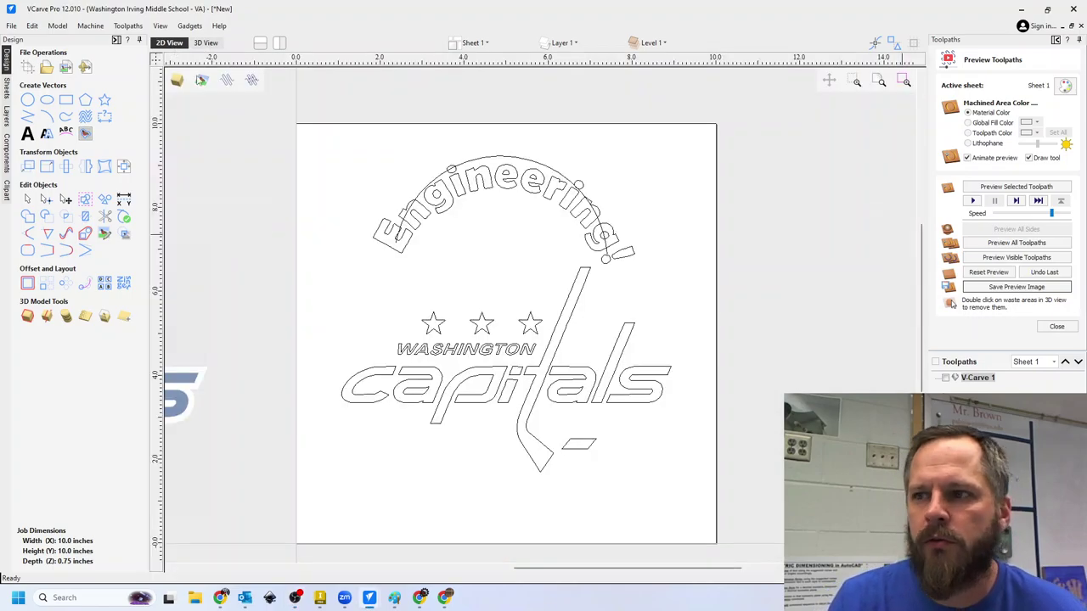
left_click_drag(280, 156, 721, 540)
key("Delete")
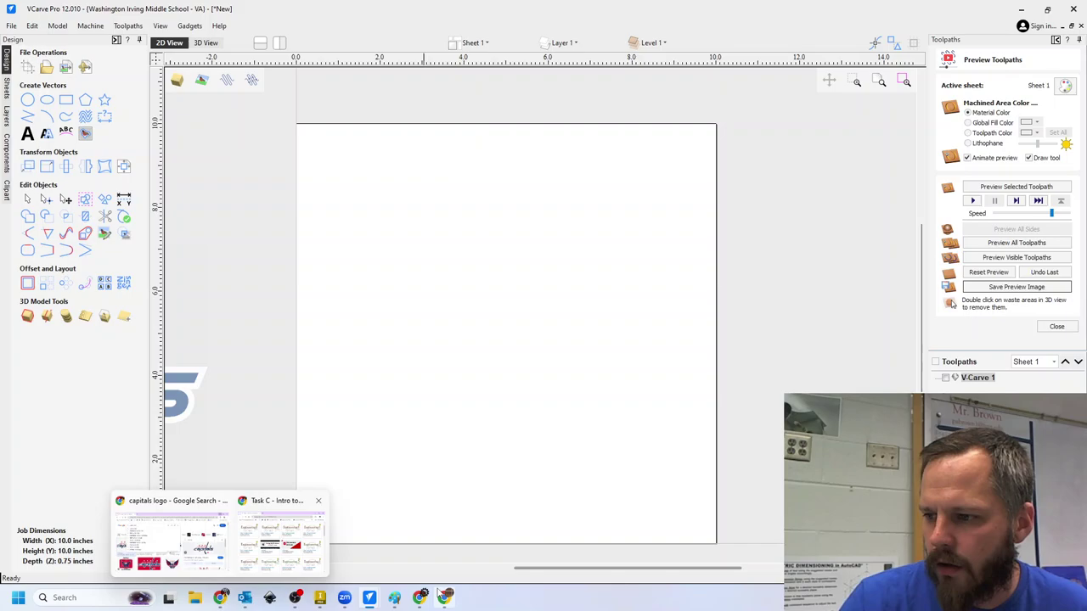
- Search Google Images in Chrome for 'washington capitals'
mouse_move(220, 598)
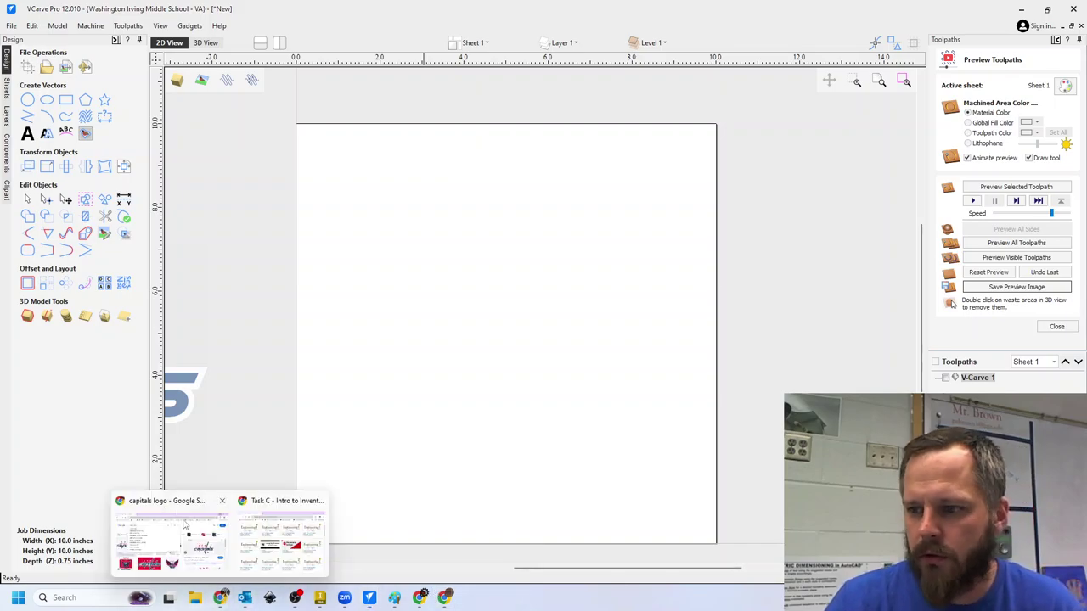
left_click(183, 524)
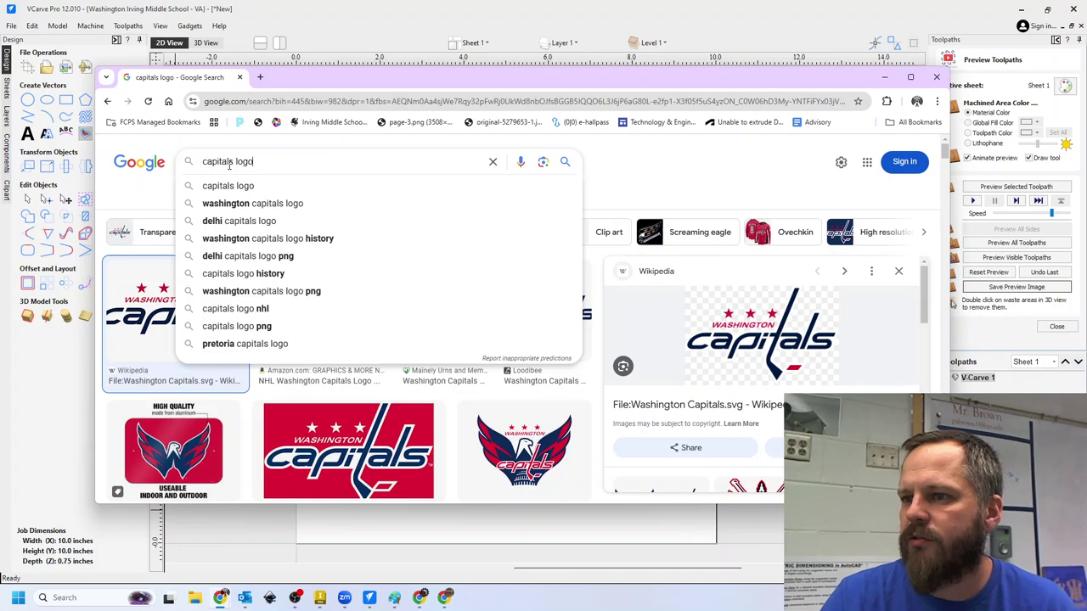
left_click(154, 202)
triple_click(264, 161)
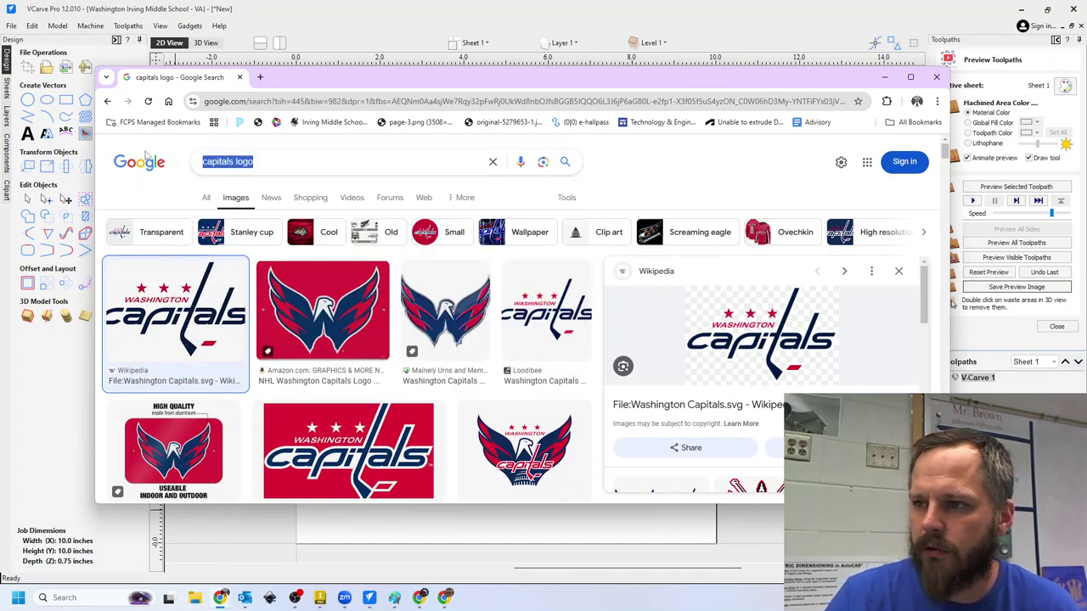
type("washington capitals")
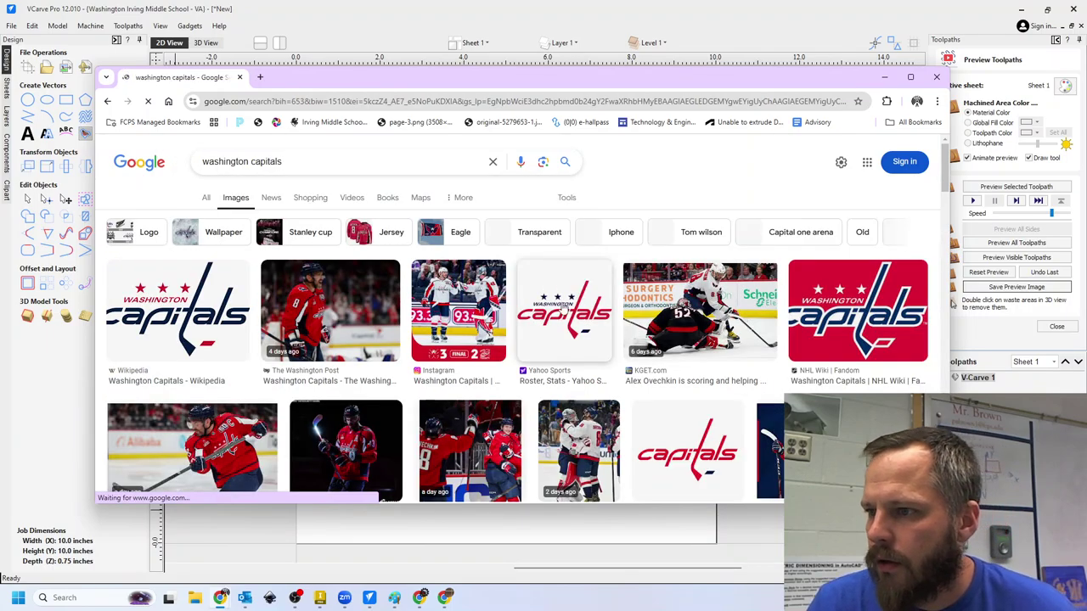
- Copy the Washington Post photo of the celebrating Capitals player
left_click(361, 303)
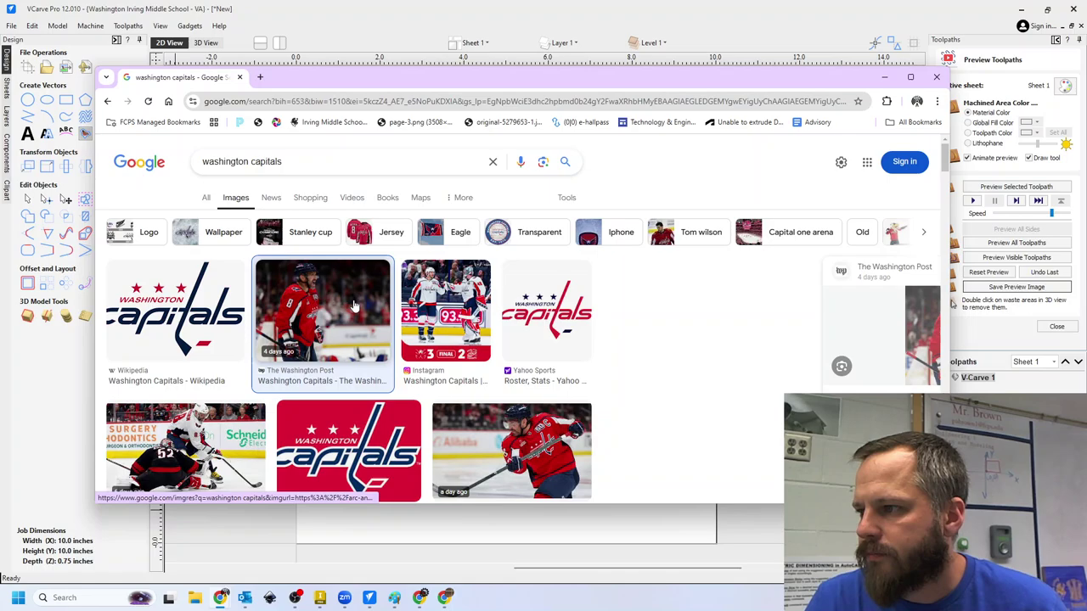
right_click(733, 340)
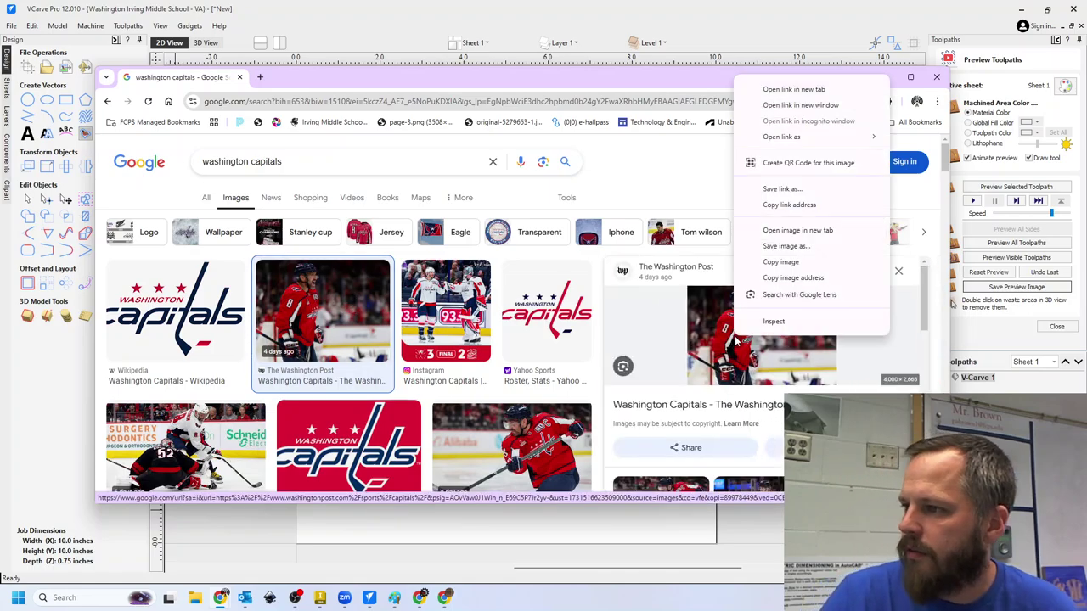
left_click(788, 262)
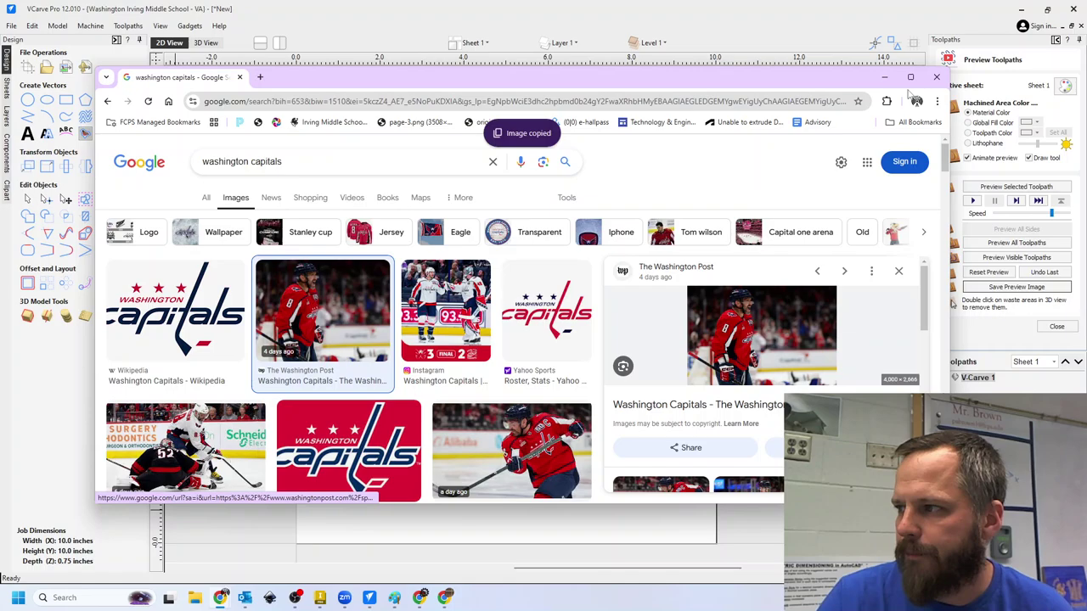
right_click(777, 338)
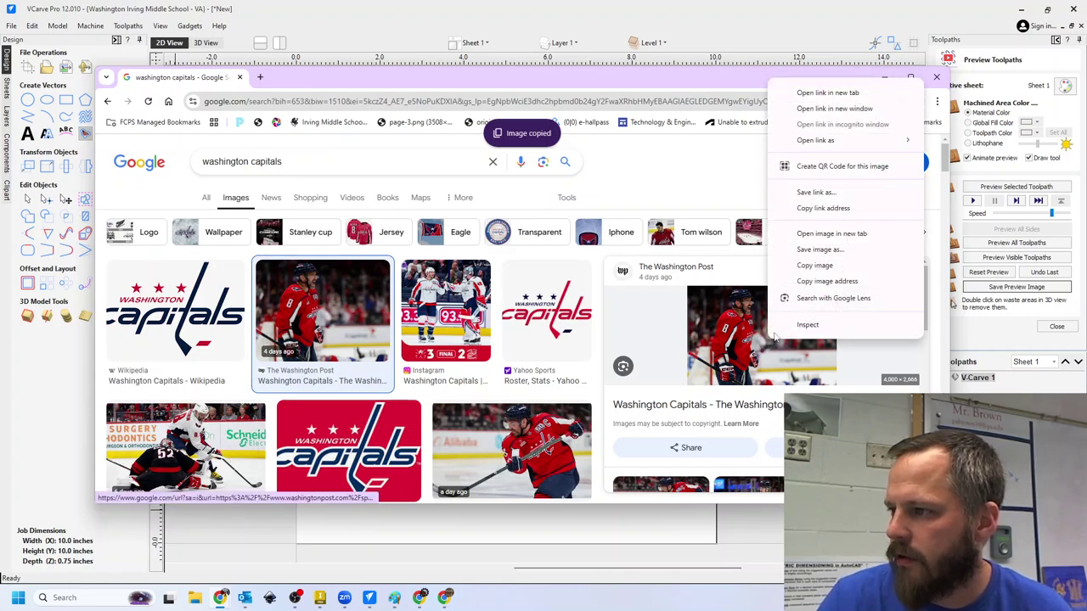
left_click(798, 74)
- Paste the copied hockey player photo across the width of the 10x10 board
left_click(884, 77)
right_click(406, 252)
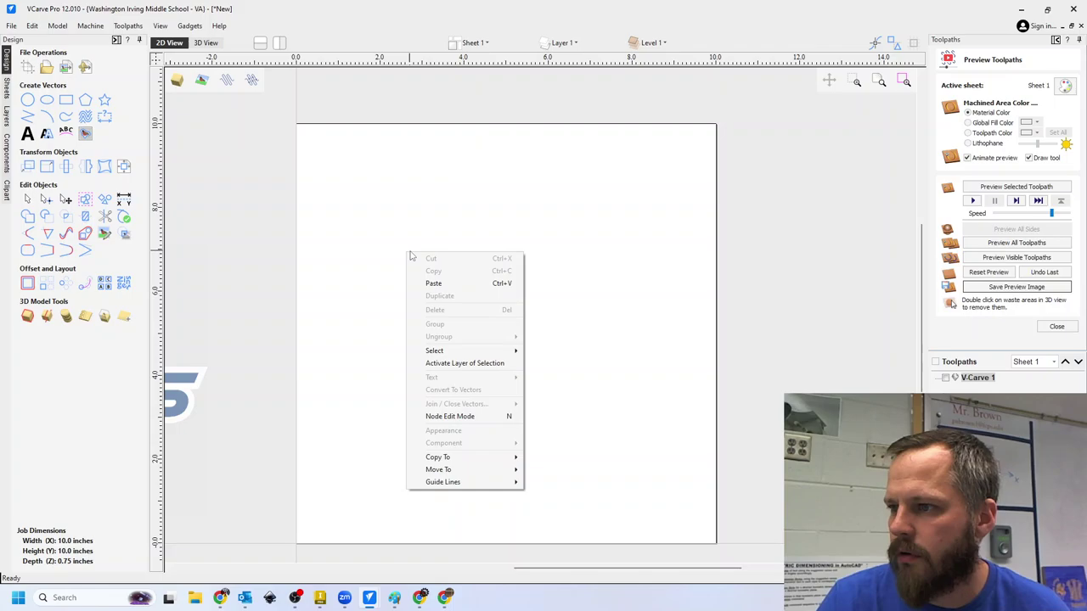
left_click(448, 283)
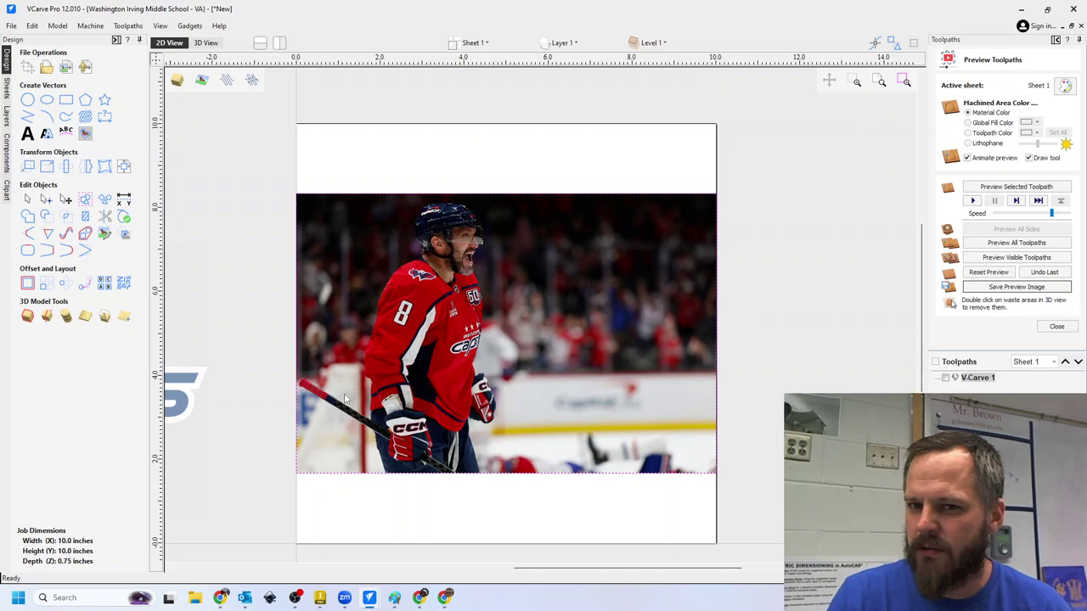
scroll(353, 287, "up", 8)
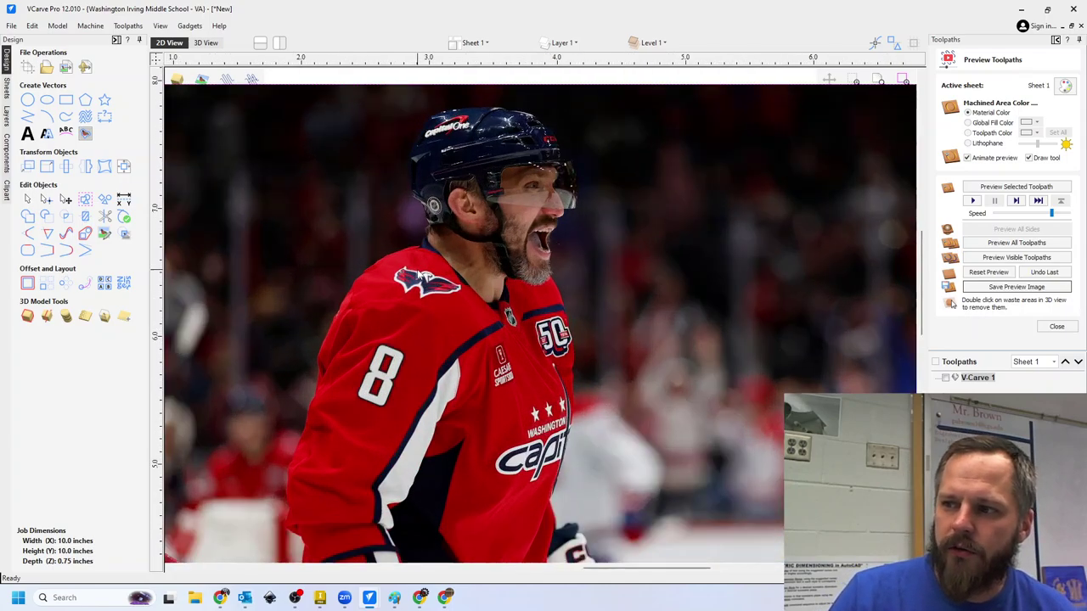
scroll(386, 247, "up", 8)
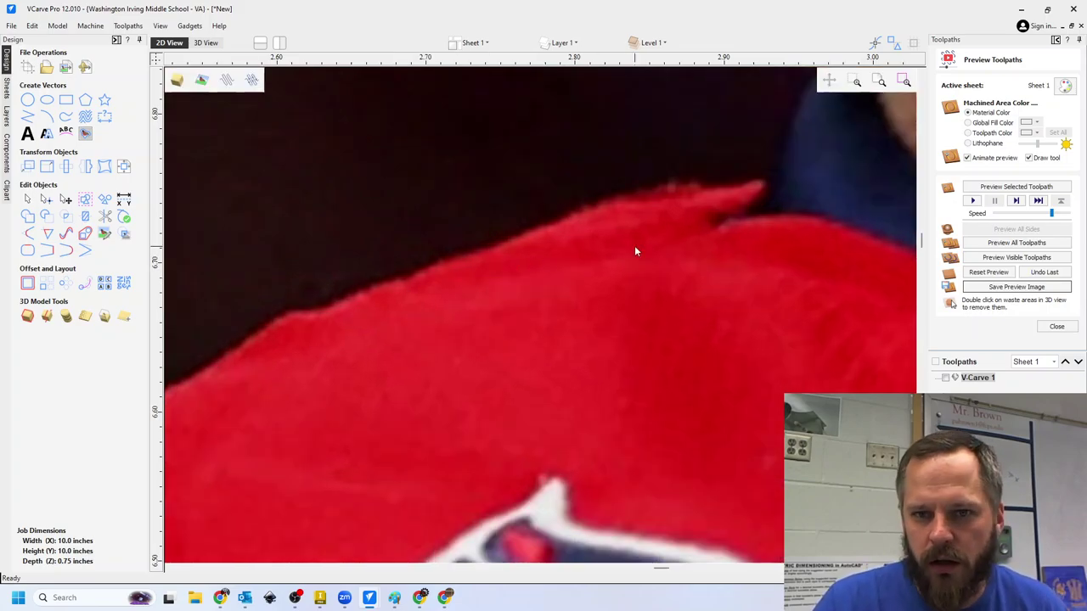
scroll(451, 292, "down", 10)
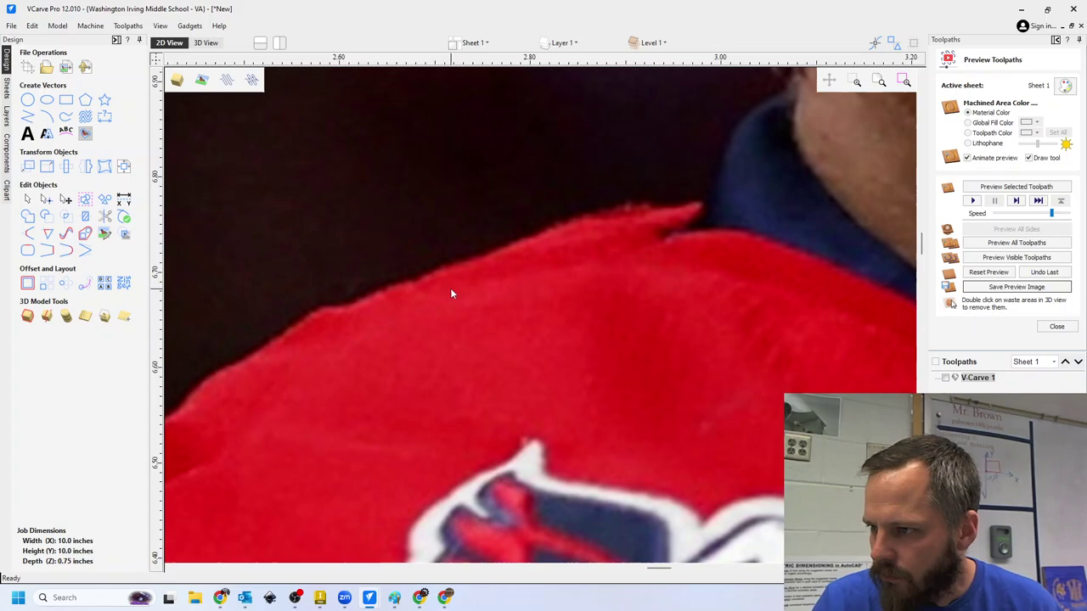
scroll(455, 283, "down", 6)
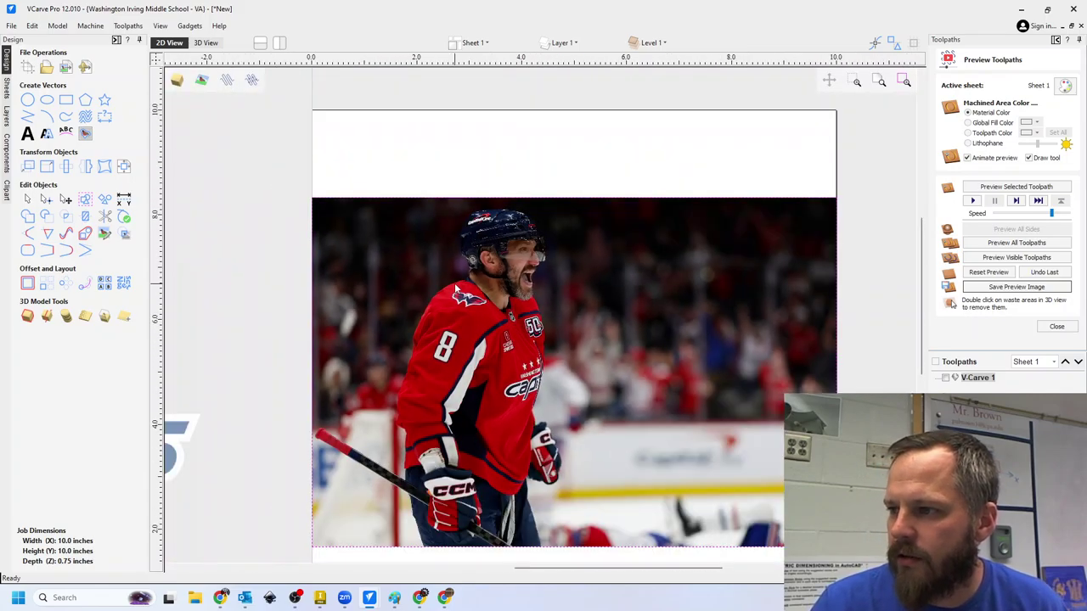
scroll(454, 283, "up", 3)
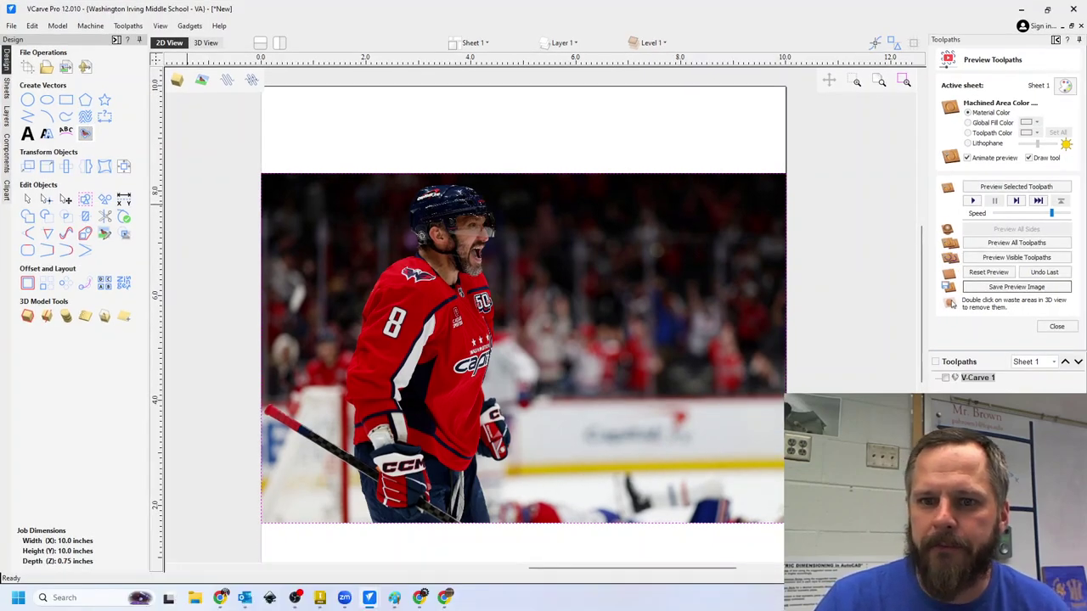
- Trace the photo in Black/White at a 0.26 threshold, preview it, and create outline vectors
left_click(86, 139)
mouse_move(71, 169)
left_mouse_down()
mouse_move(30, 165)
mouse_move(101, 161)
mouse_move(51, 161)
left_mouse_up()
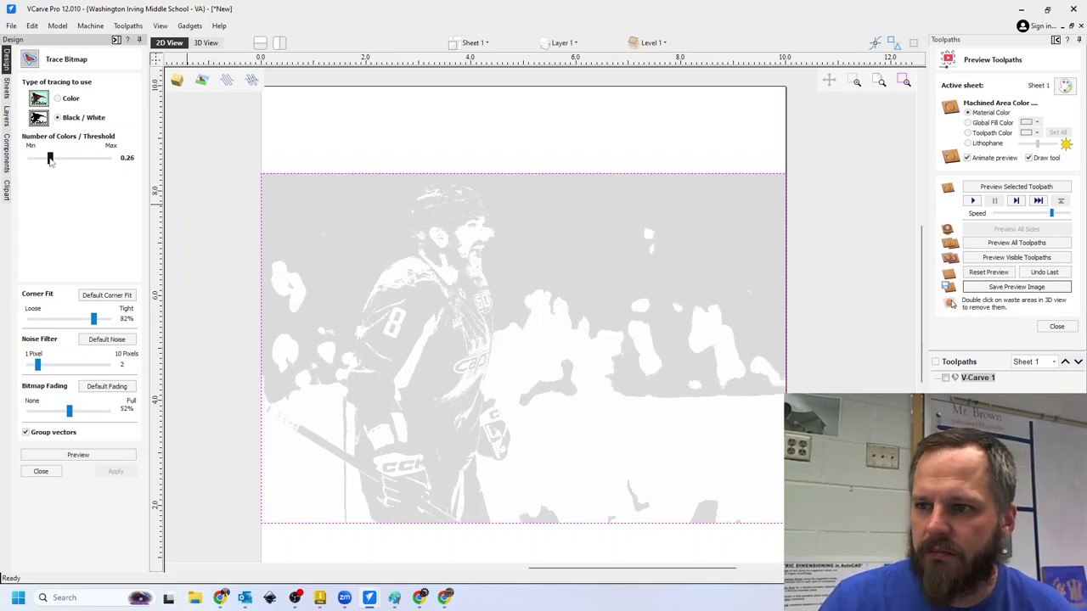
left_click(79, 455)
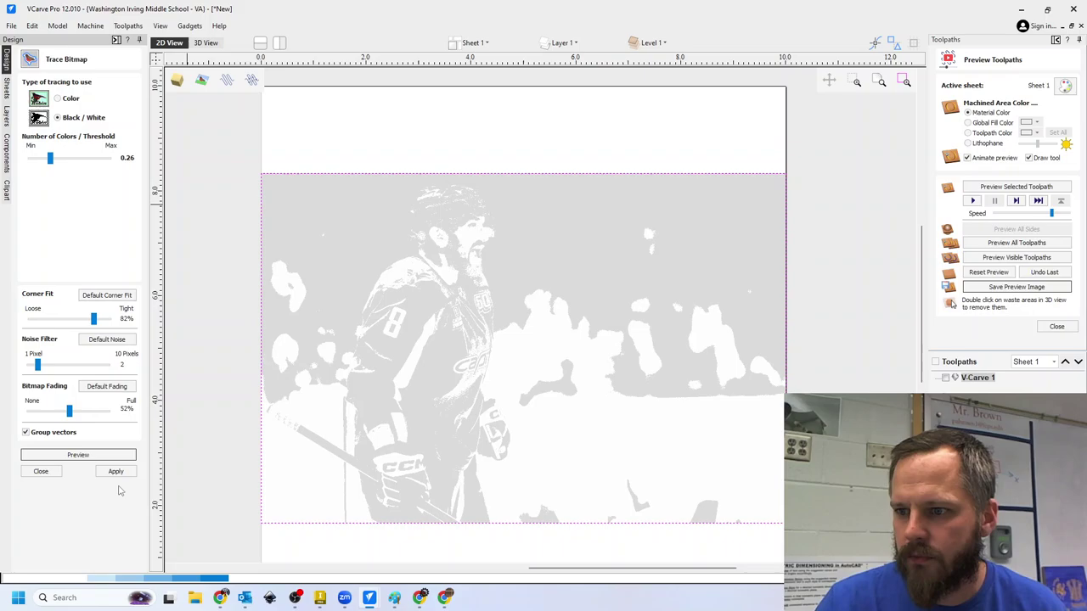
left_click(115, 472)
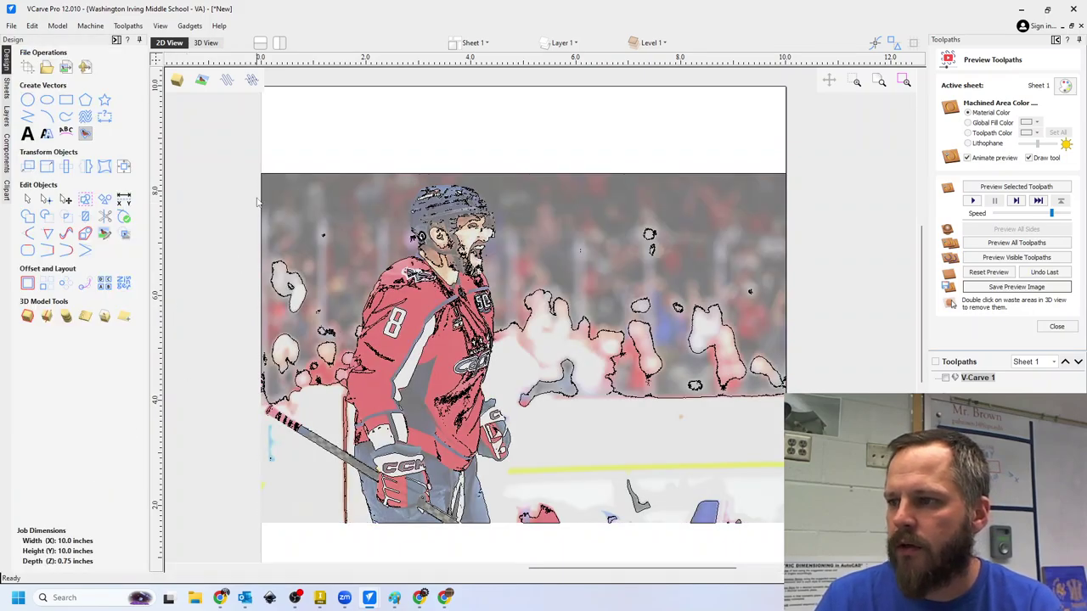
left_click(361, 247)
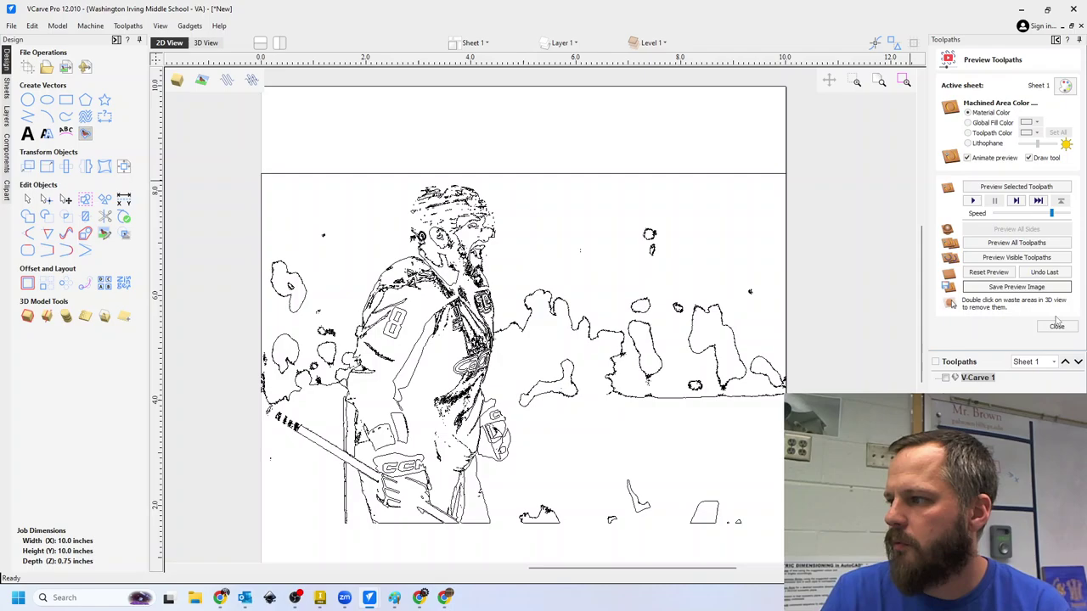
- Calculate a V-carve toolpath on all traced outlines, continuing past the overlapping-vectors warning
left_click(1057, 326)
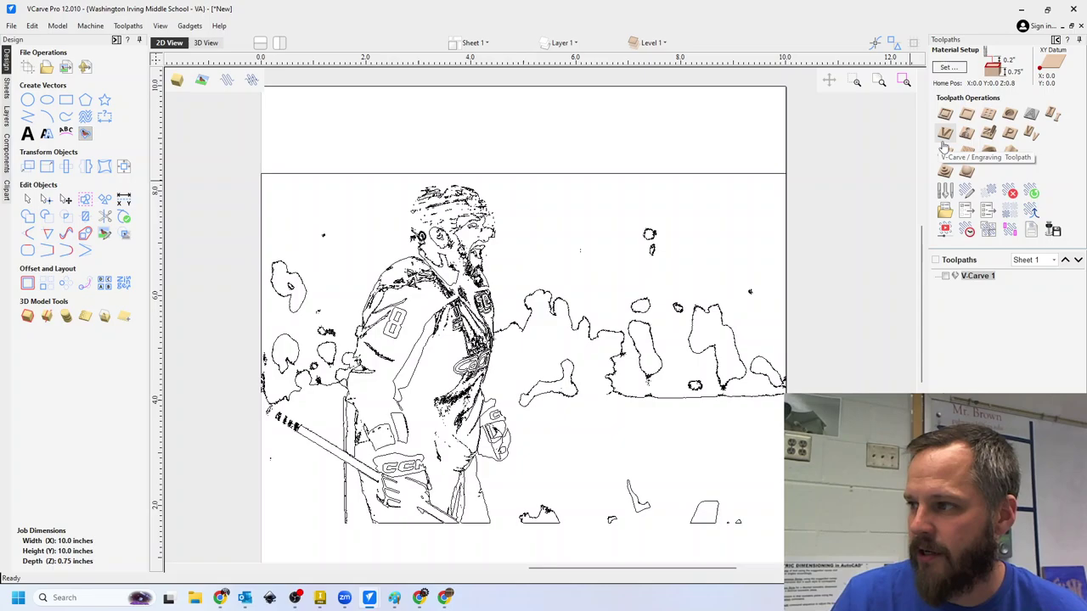
left_click(946, 136)
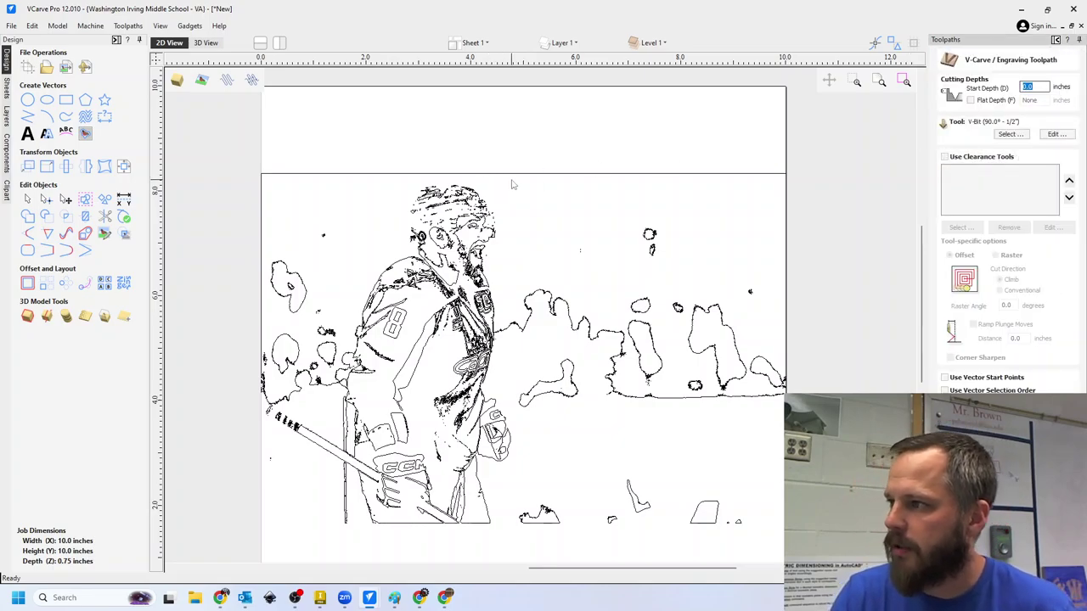
left_click(517, 184)
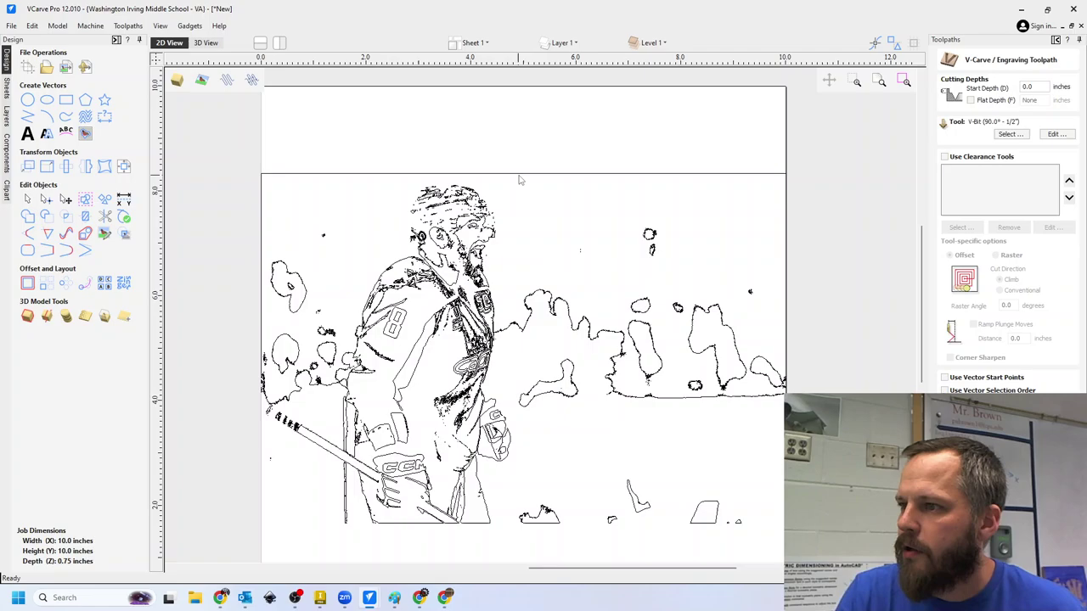
left_click(521, 176)
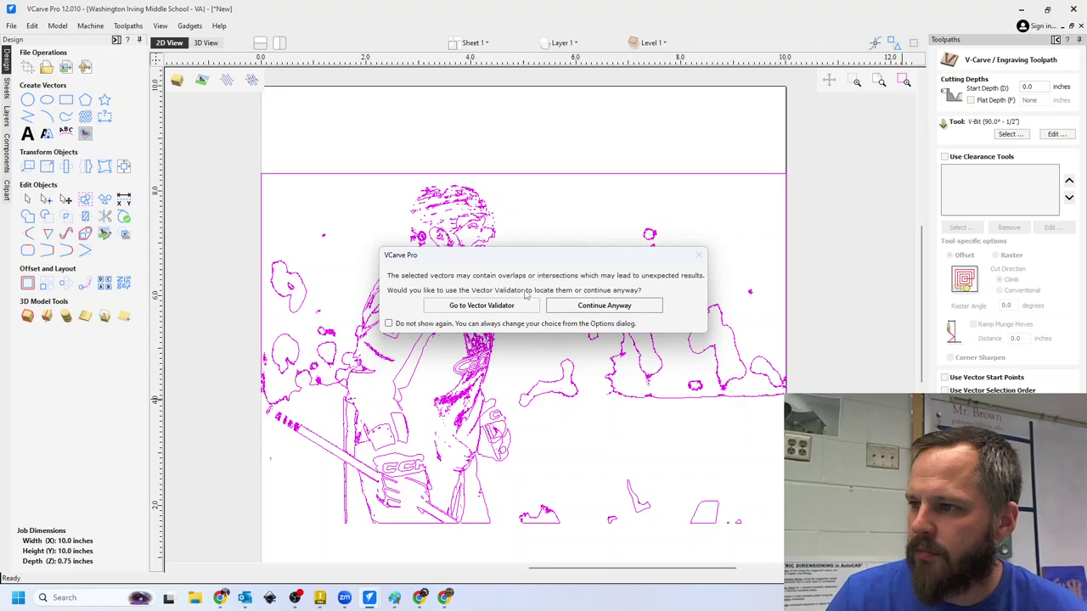
left_click(600, 307)
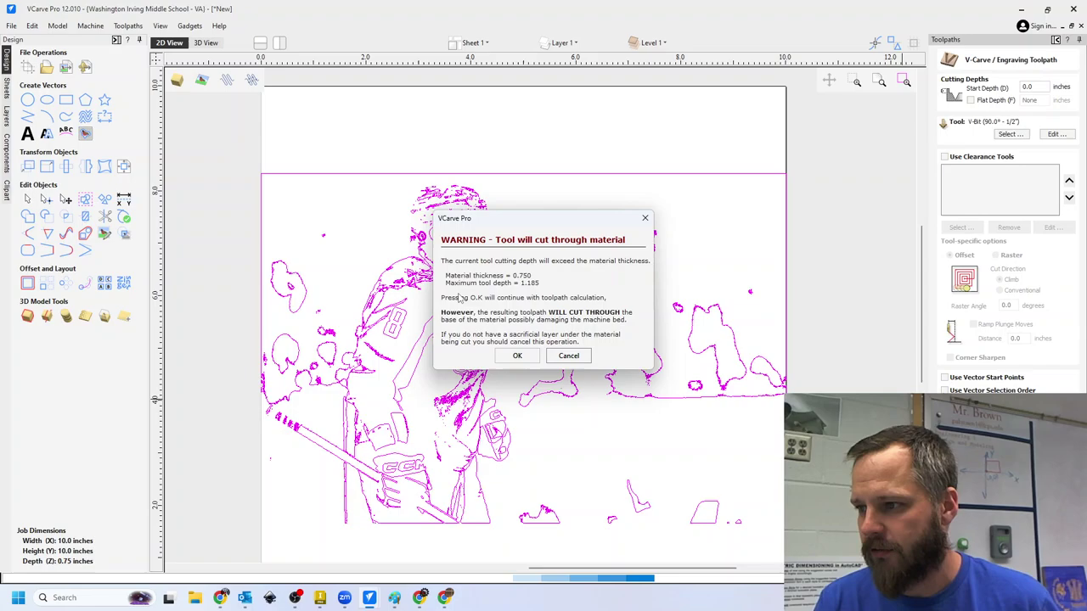
left_click(516, 356)
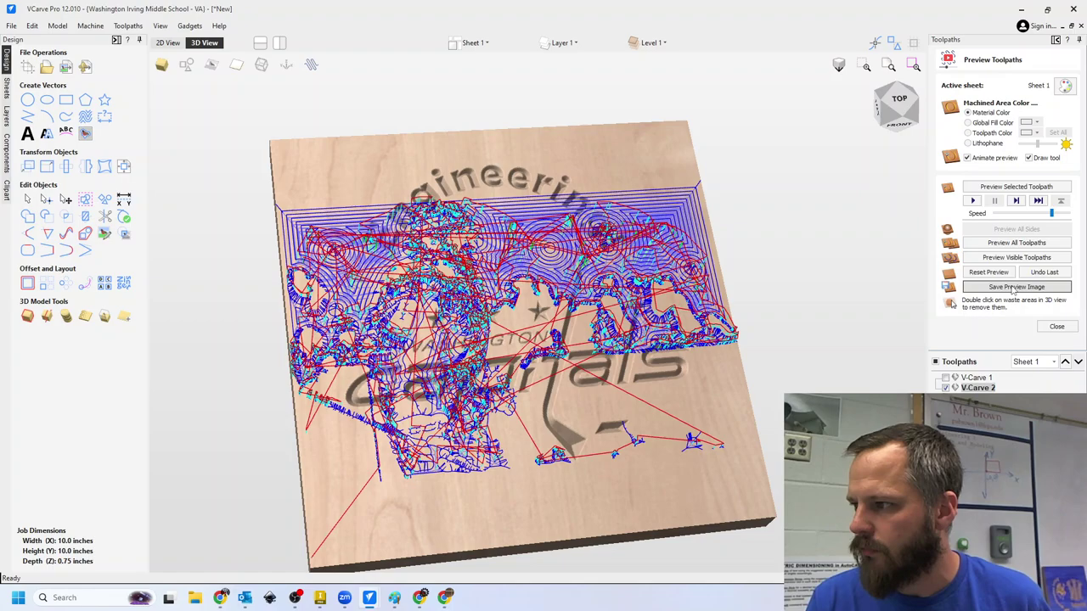
left_click(1008, 273)
left_click(1012, 259)
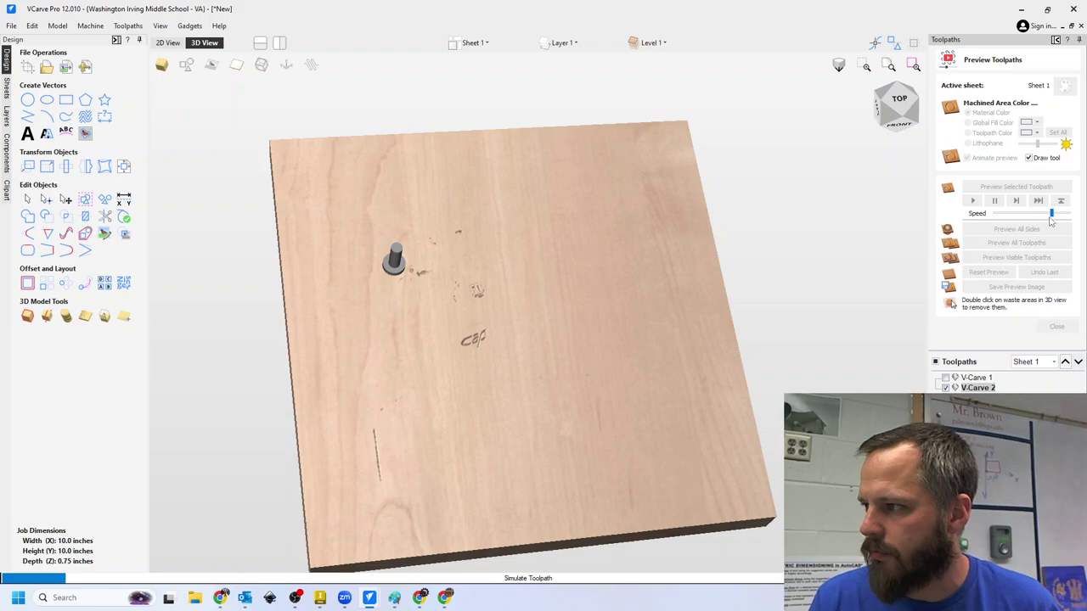
left_click_drag(1051, 214, 1063, 217)
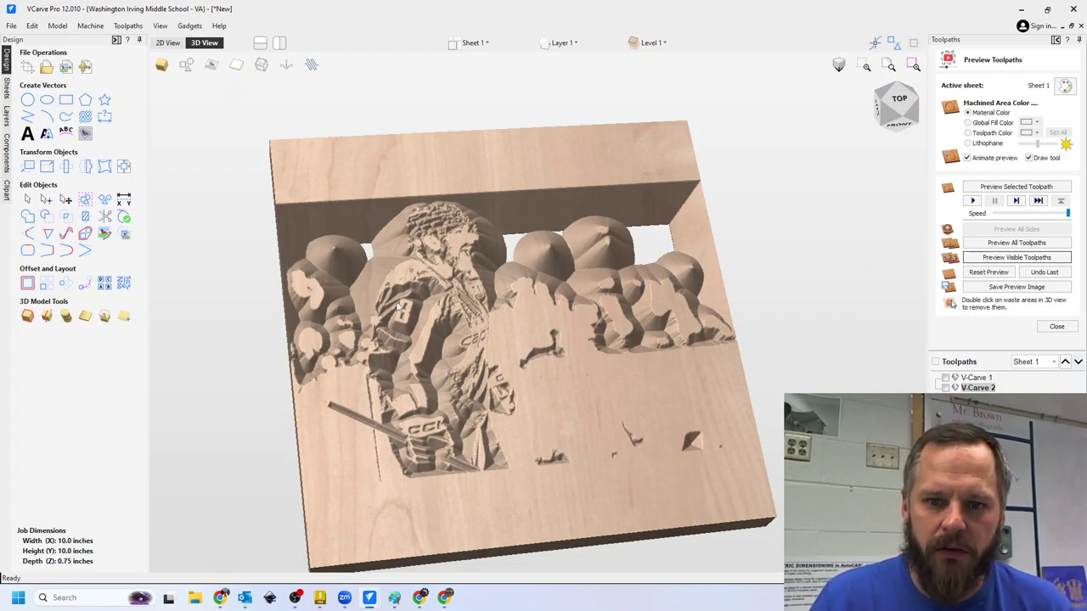
left_click_drag(330, 366, 465, 297)
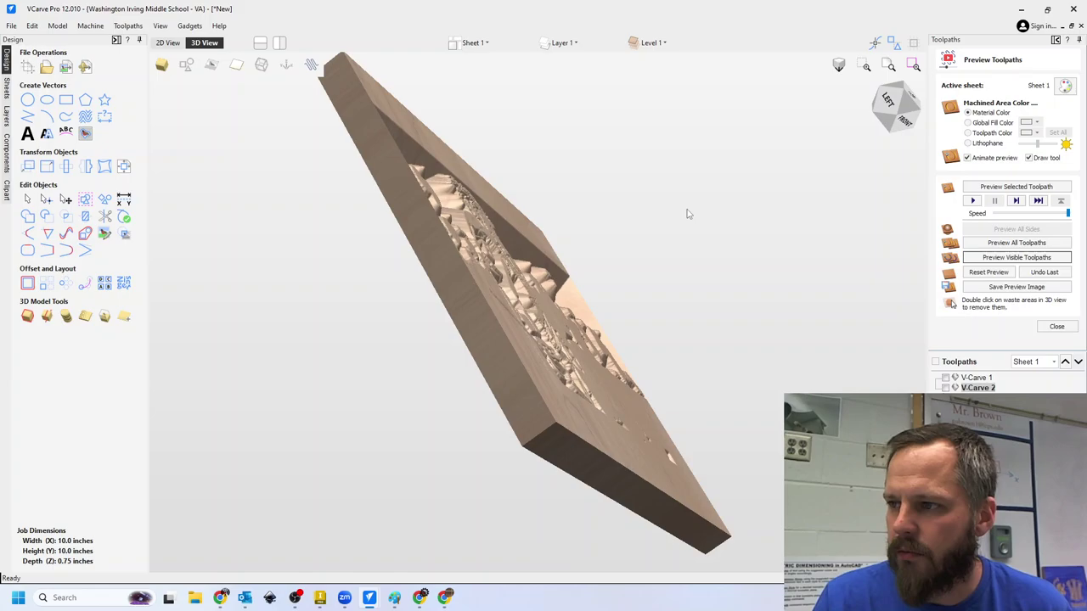
left_click_drag(688, 214, 381, 363)
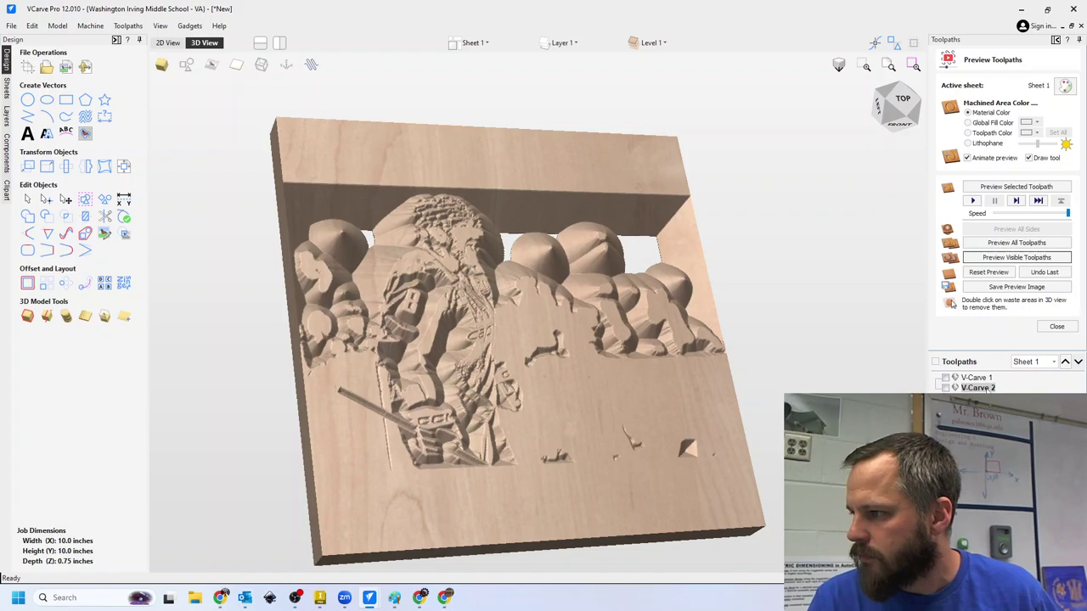
- Edit the V-Carve 2 toolpath to use a 0.5-inch flat depth
left_click(1056, 326)
double_click(1031, 88)
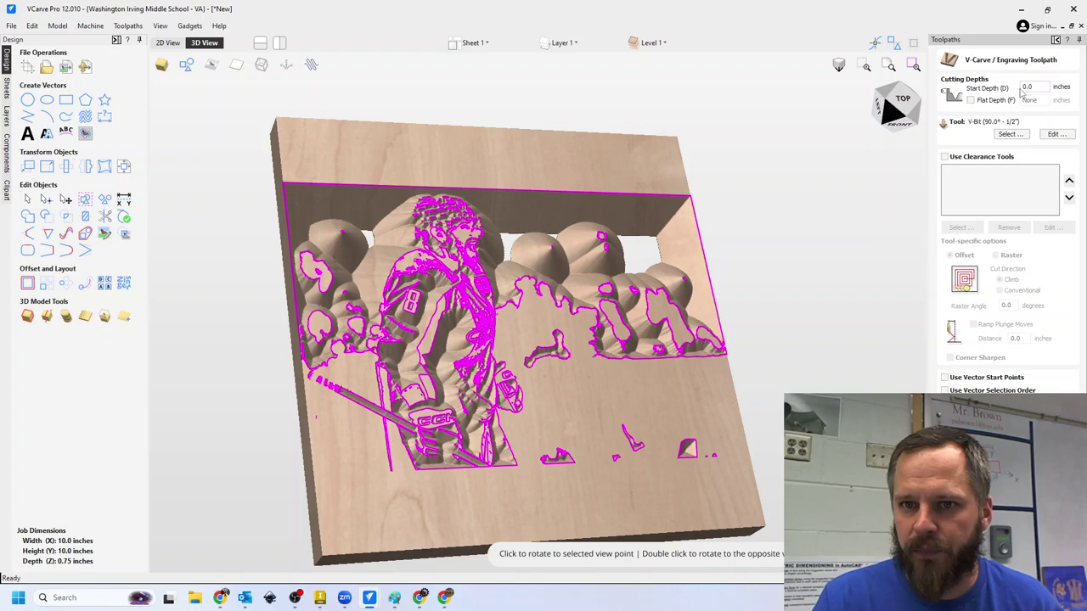
left_click(1036, 88)
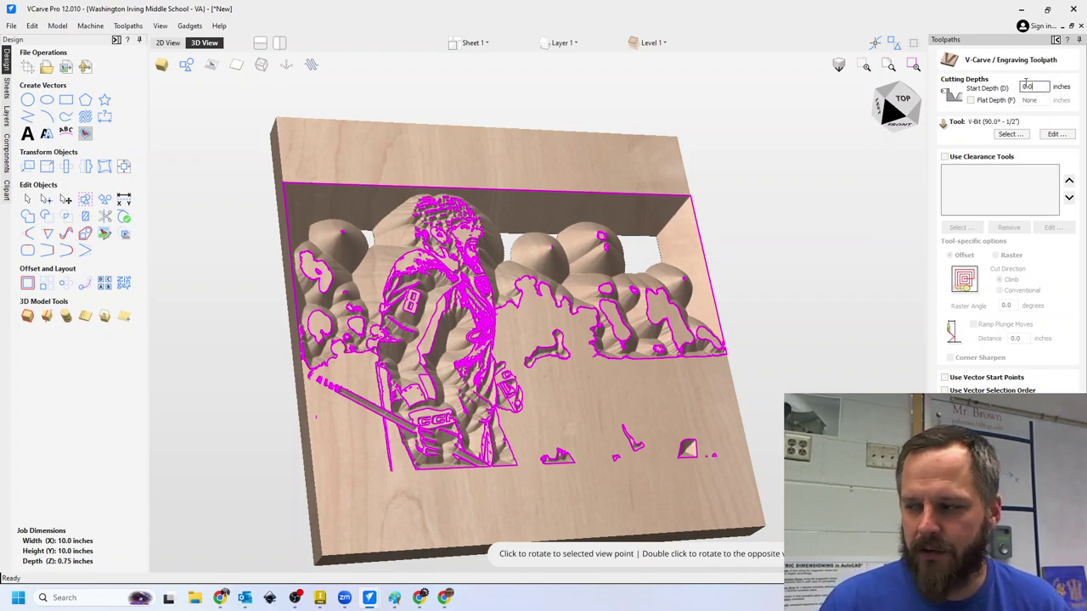
left_click(971, 101)
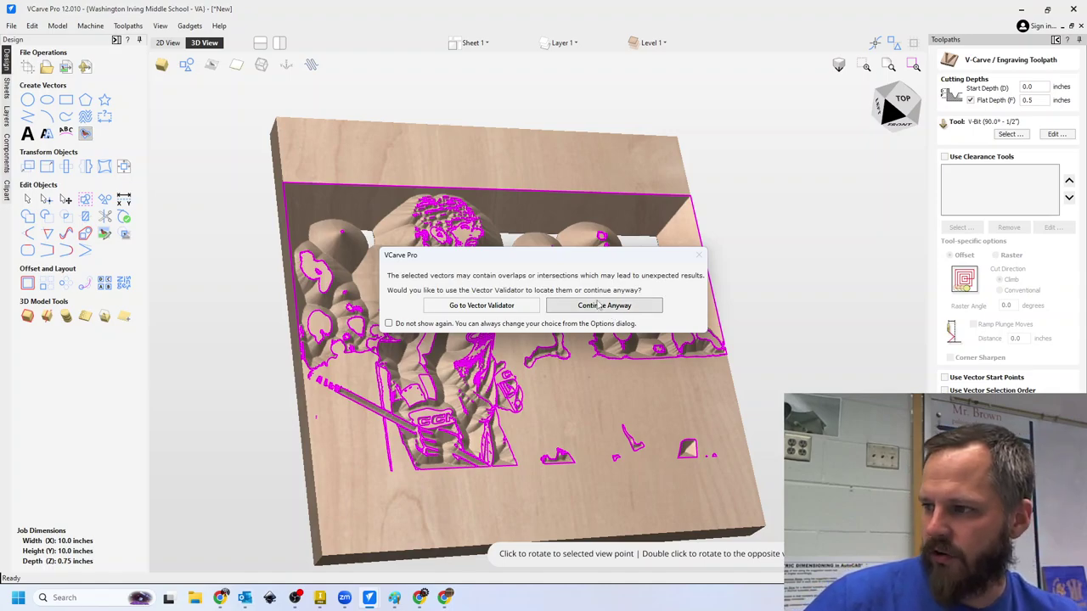
- Finish recalculating past the warning, then reset and re-simulate the visible toolpaths
left_click(601, 311)
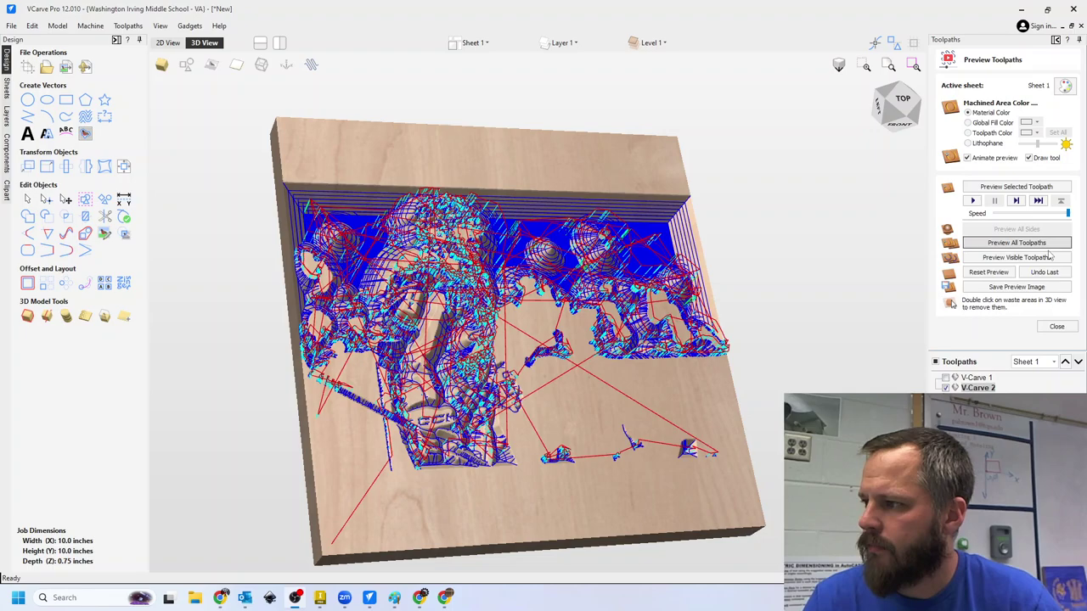
left_click(991, 273)
left_click(1017, 258)
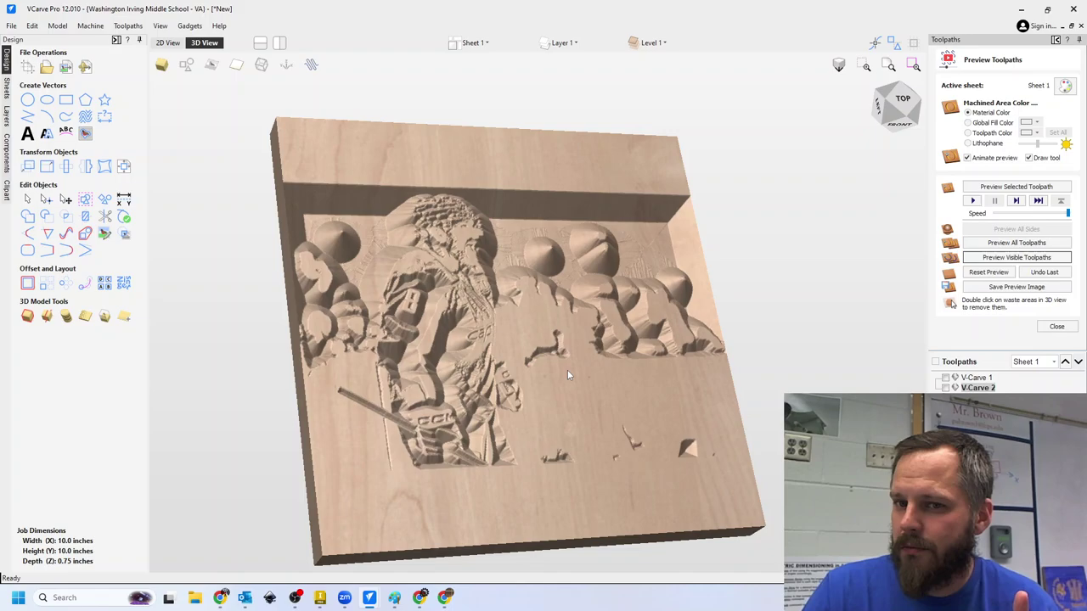
left_click(1057, 328)
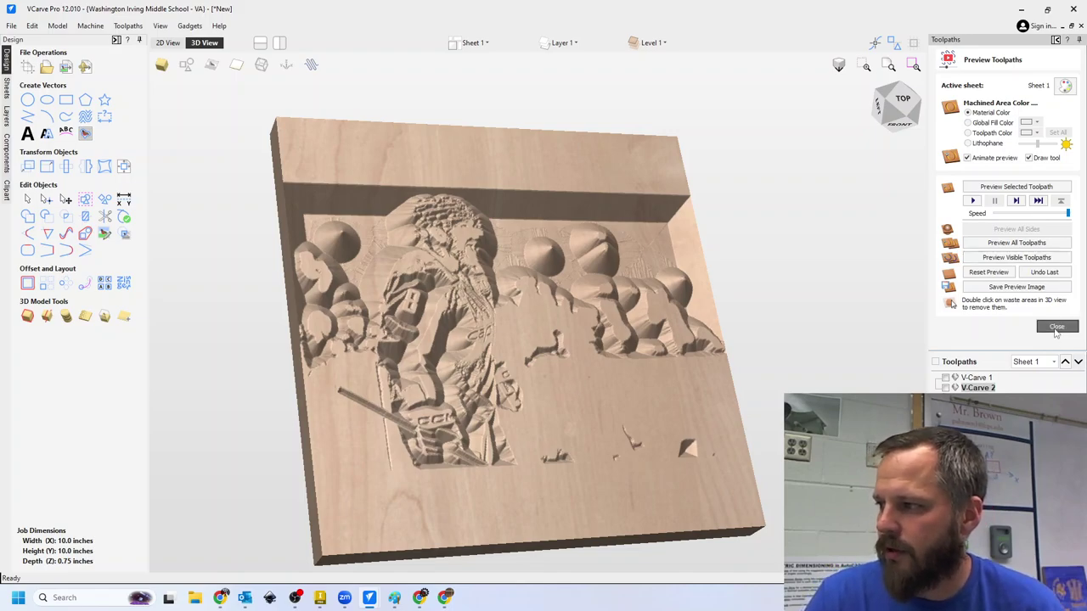
- Show the toolpaths summary and untick V-Carve 1, leaving V-Carve 2 at 02:47:25
left_click(977, 234)
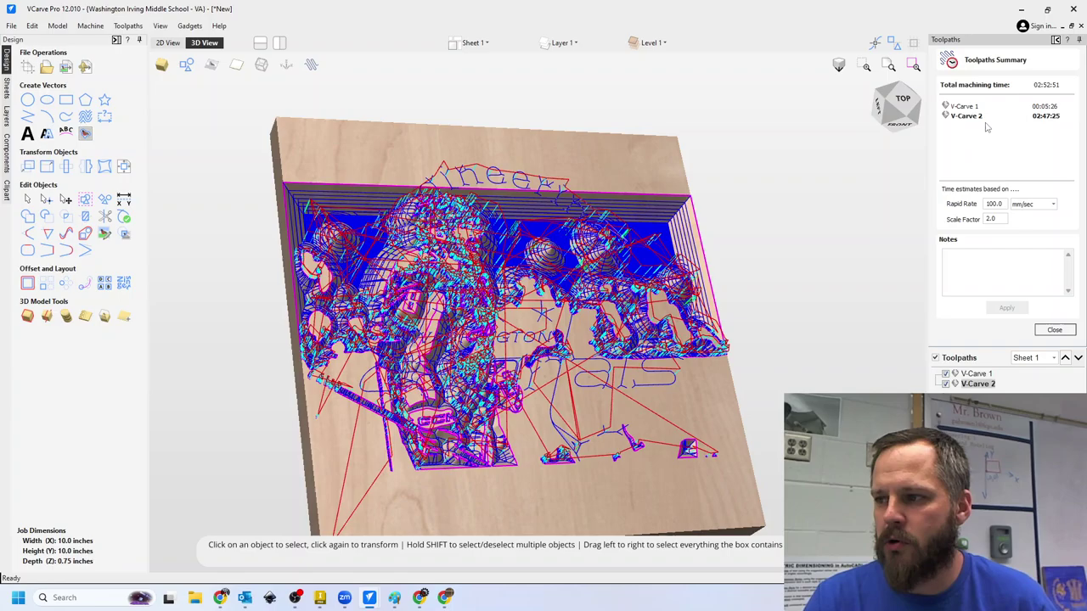
left_click(945, 374)
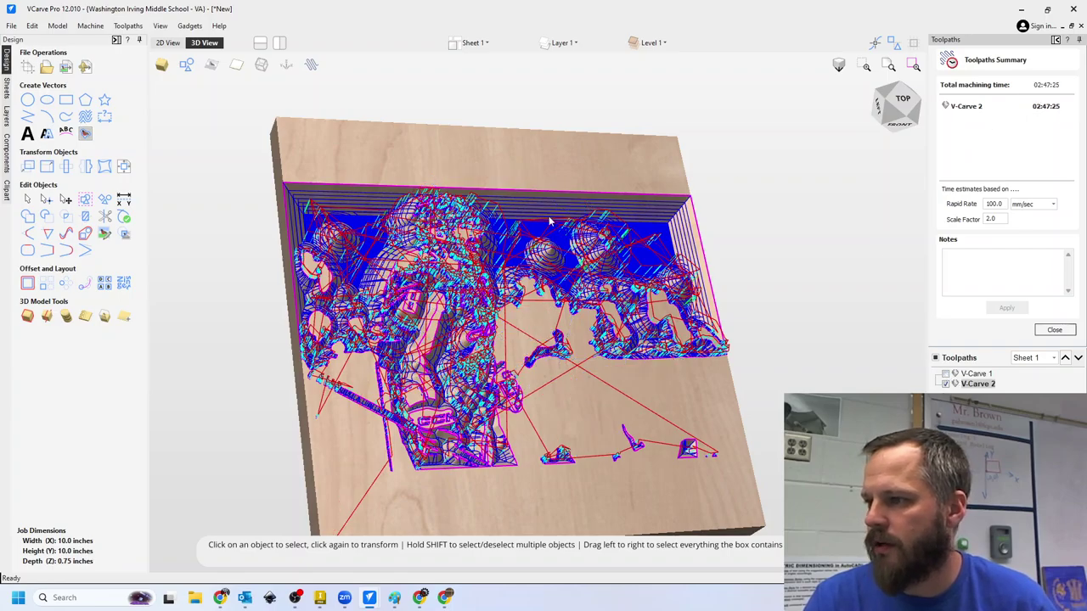
scroll(557, 234, "down", 1)
scroll(560, 229, "up", 8)
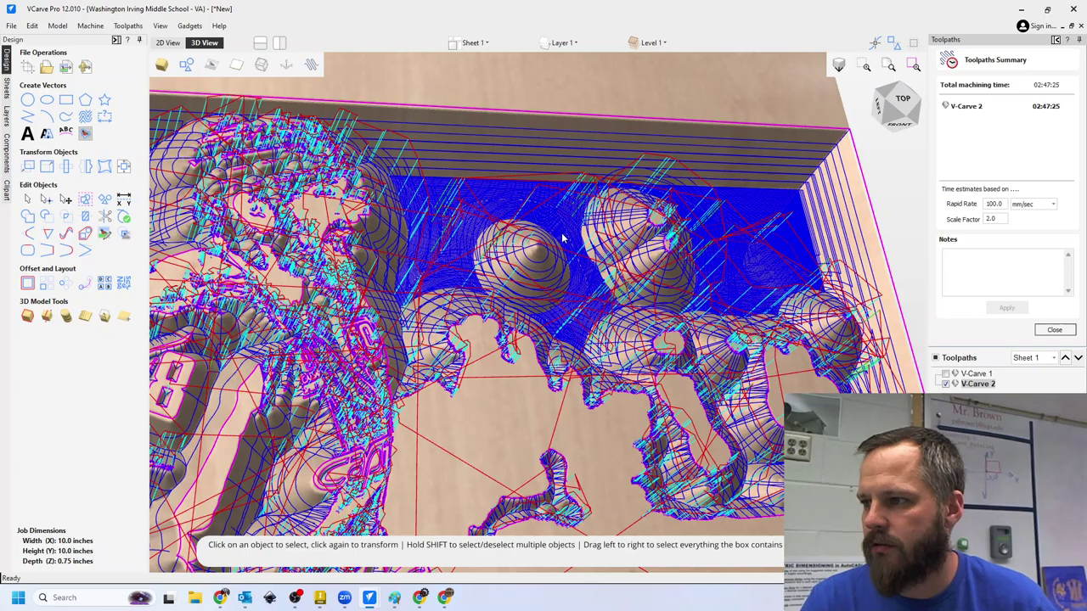
scroll(565, 228, "up", 5)
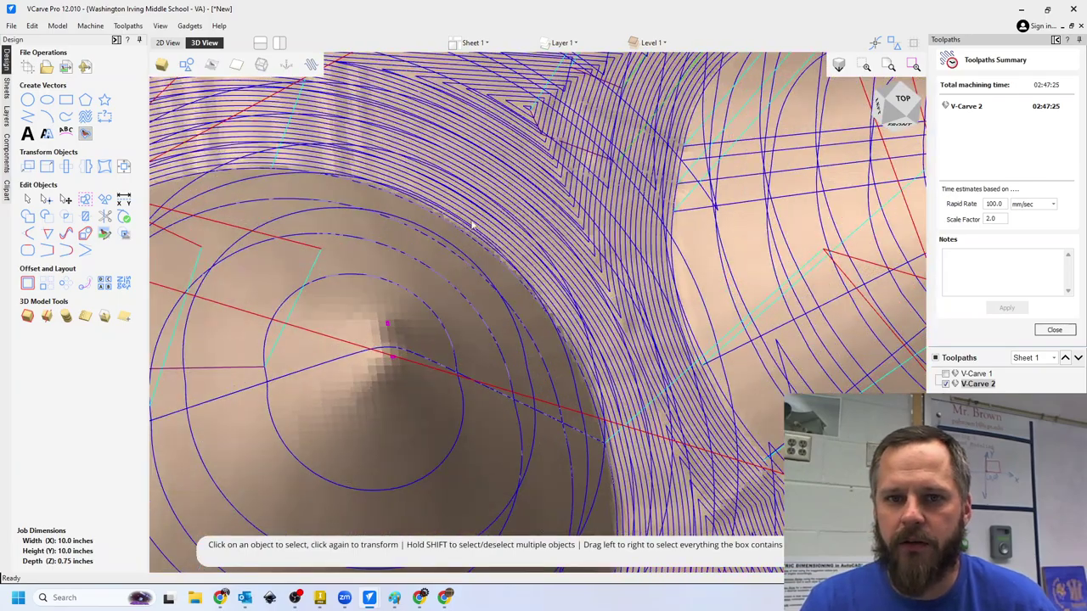
scroll(472, 225, "up", 5)
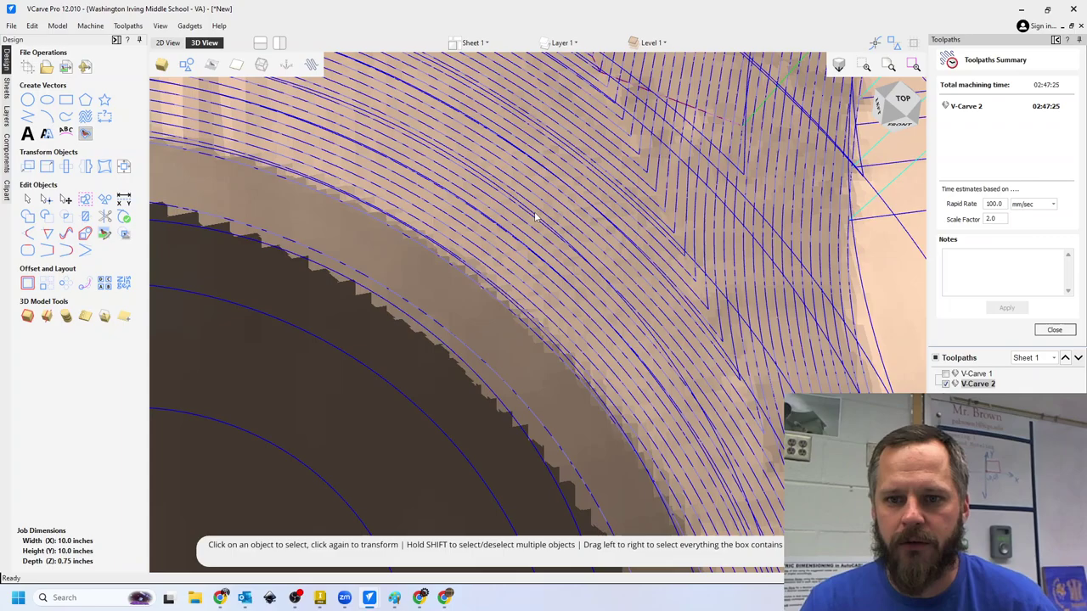
scroll(534, 217, "up", 5)
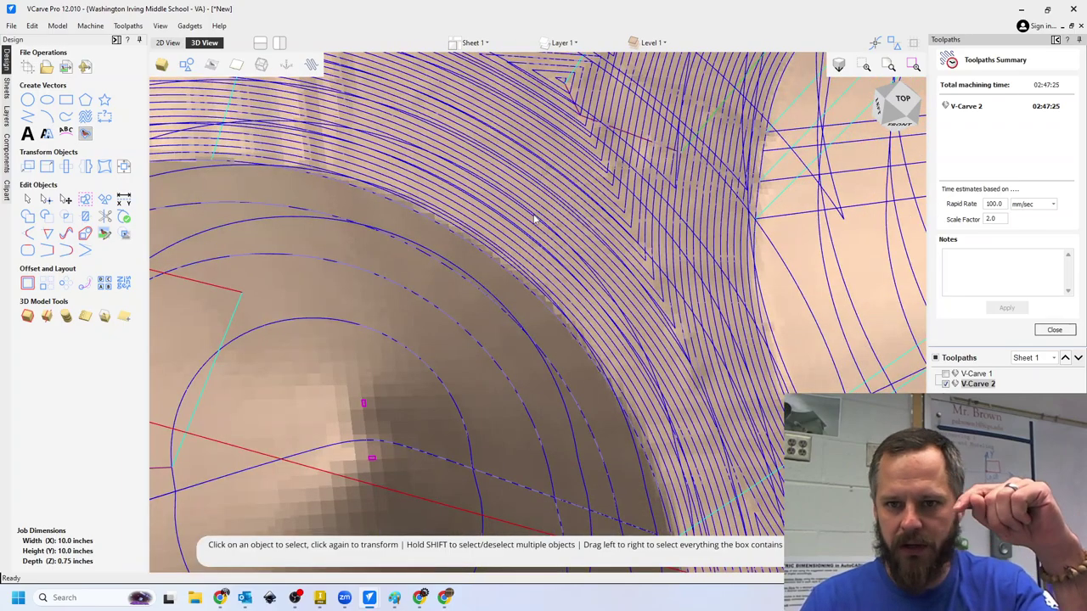
scroll(534, 219, "down", 3)
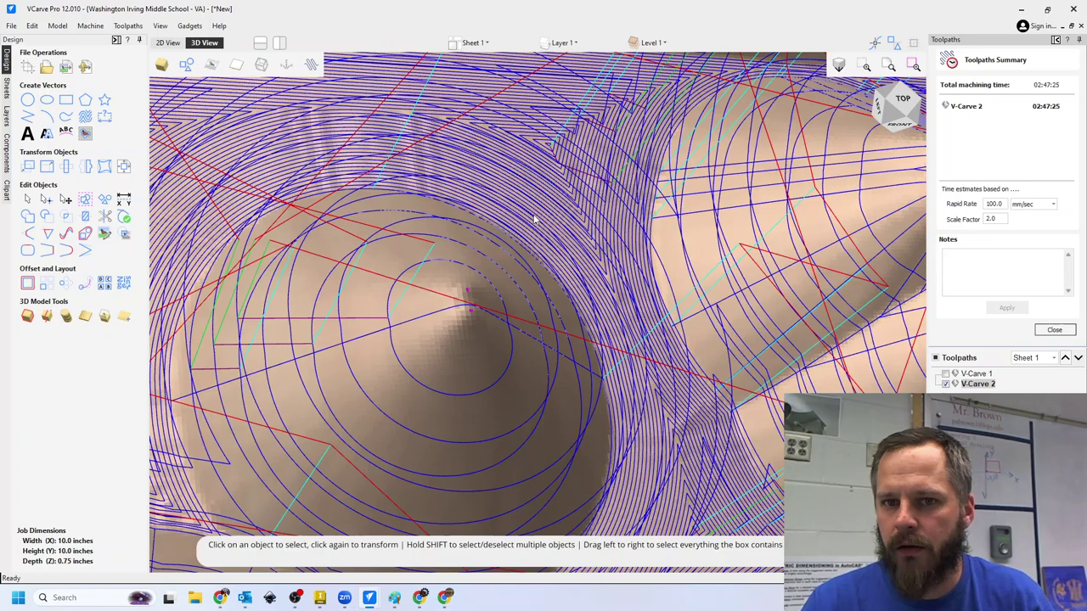
scroll(534, 219, "down", 3)
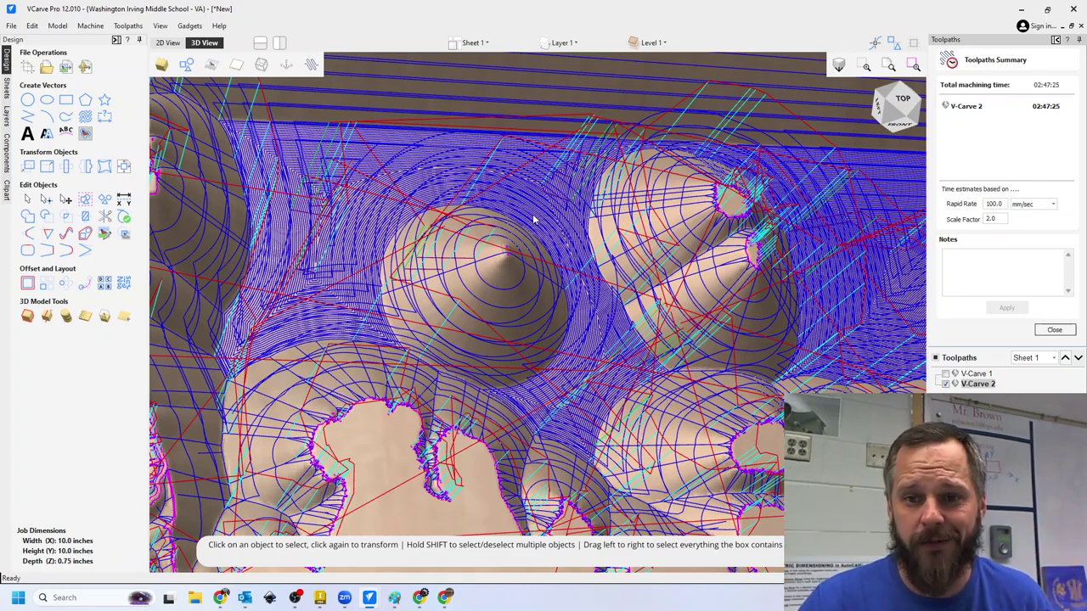
- Untick V-Carve 2 so both toolpaths are hidden
left_click(945, 383)
scroll(578, 252, "up", 2)
scroll(577, 252, "down", 4)
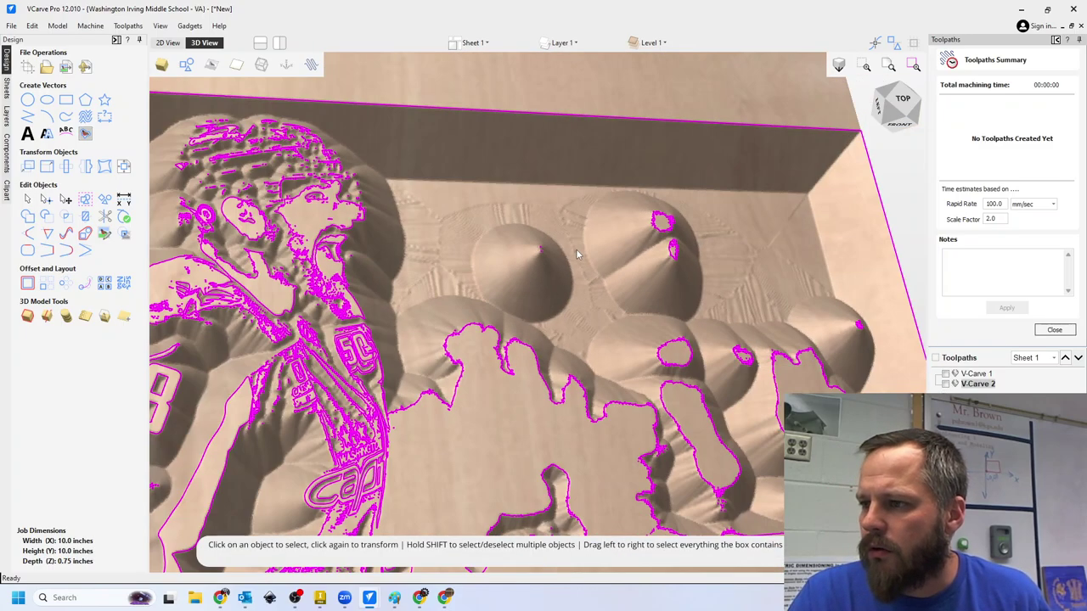
scroll(577, 251, "down", 5)
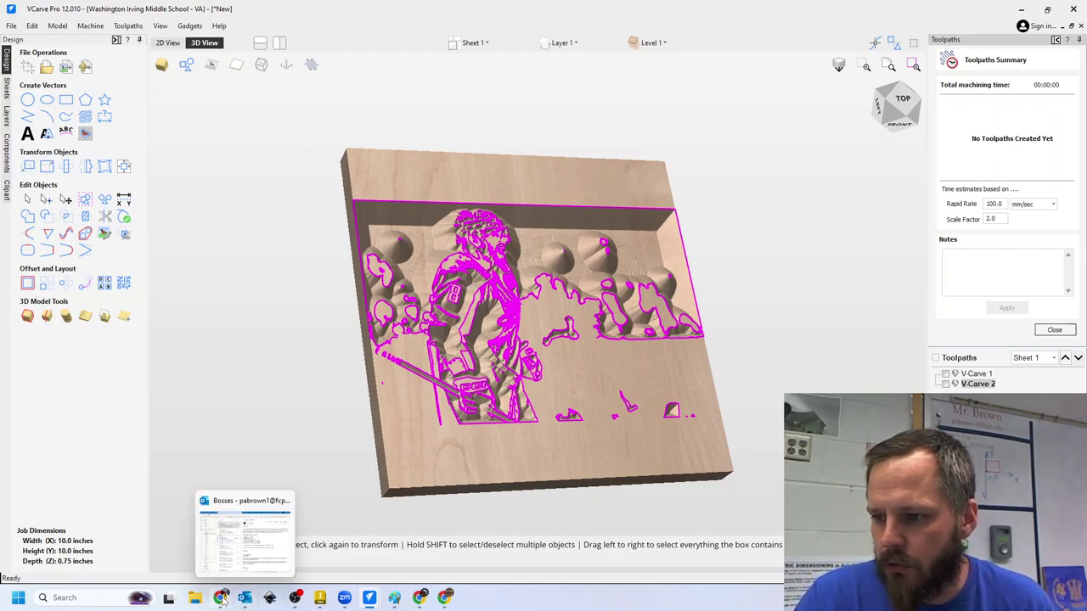
- Filter the 'washington capitals' Google Images results to line drawings
mouse_move(221, 599)
left_click(193, 561)
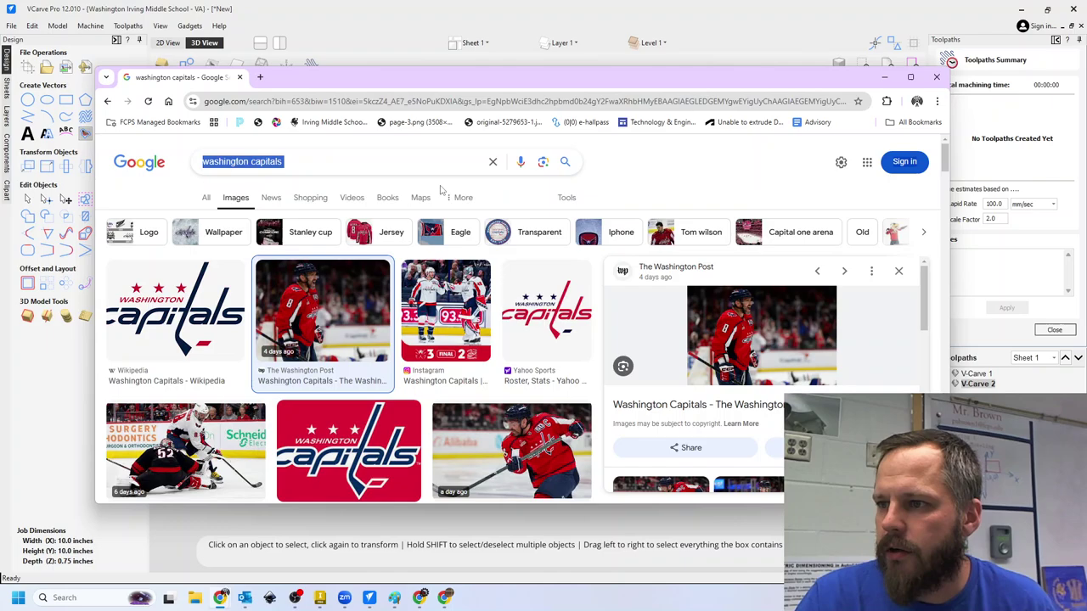
left_click(289, 164)
left_click(655, 199)
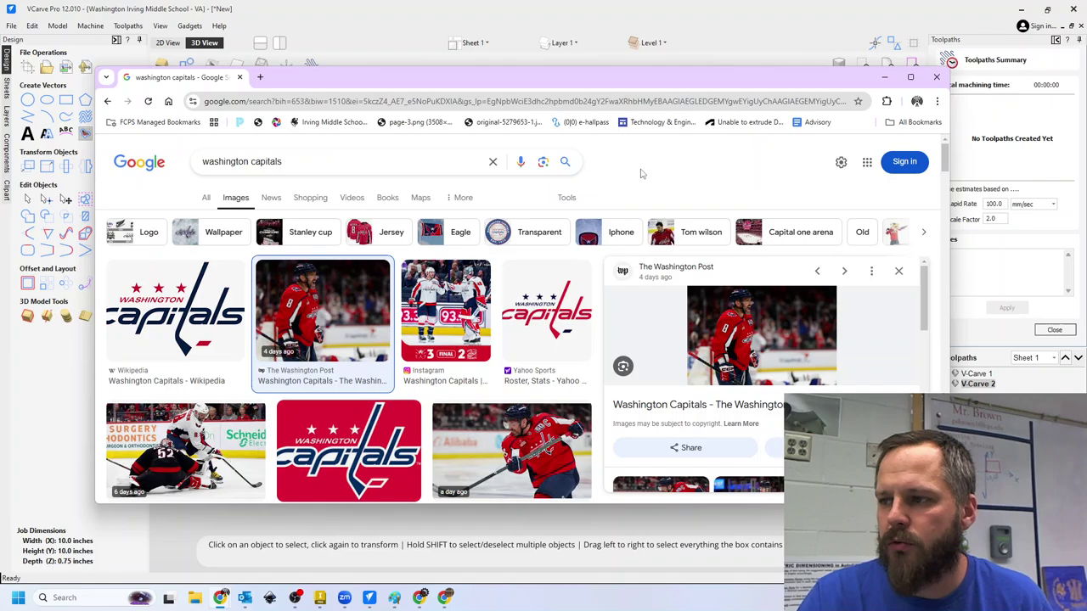
left_click(565, 197)
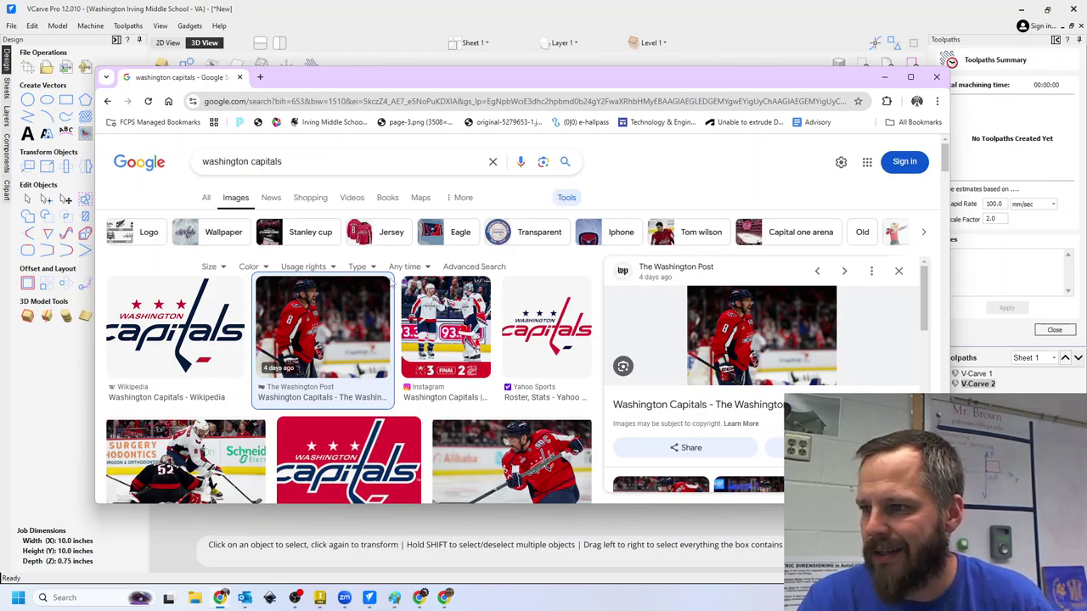
left_click(360, 268)
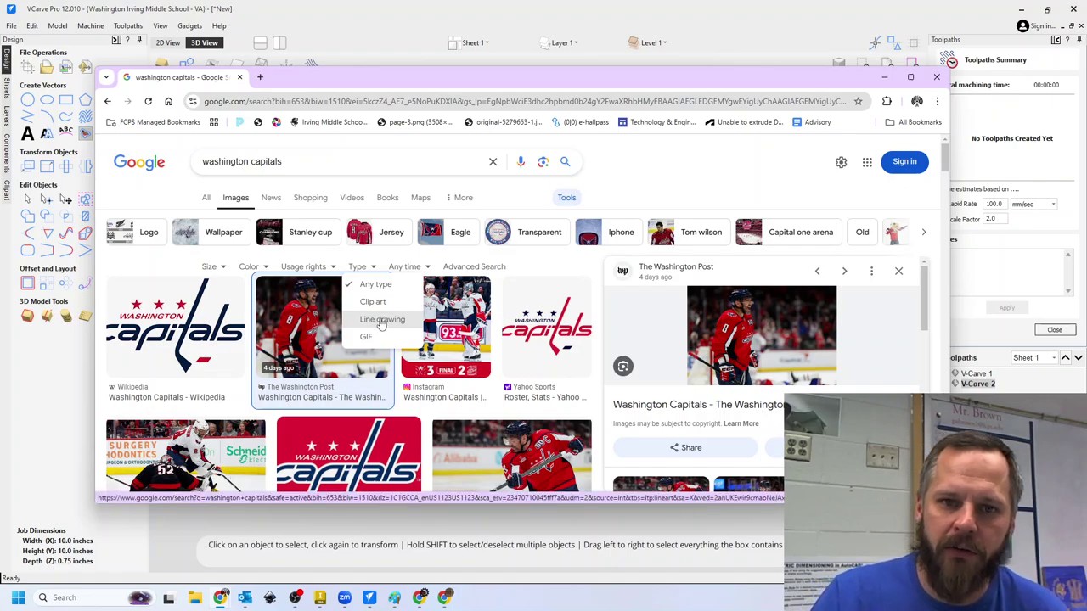
left_click(381, 321)
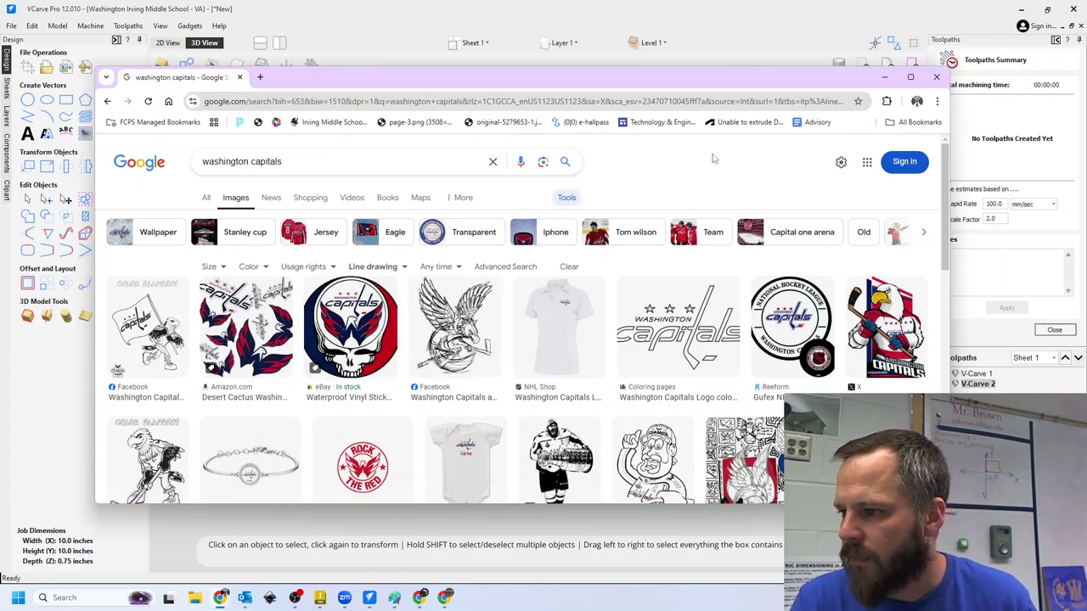
- Preview the Ovechkin and Ovechkin Jigsaw line drawings
scroll(382, 242, "down", 3)
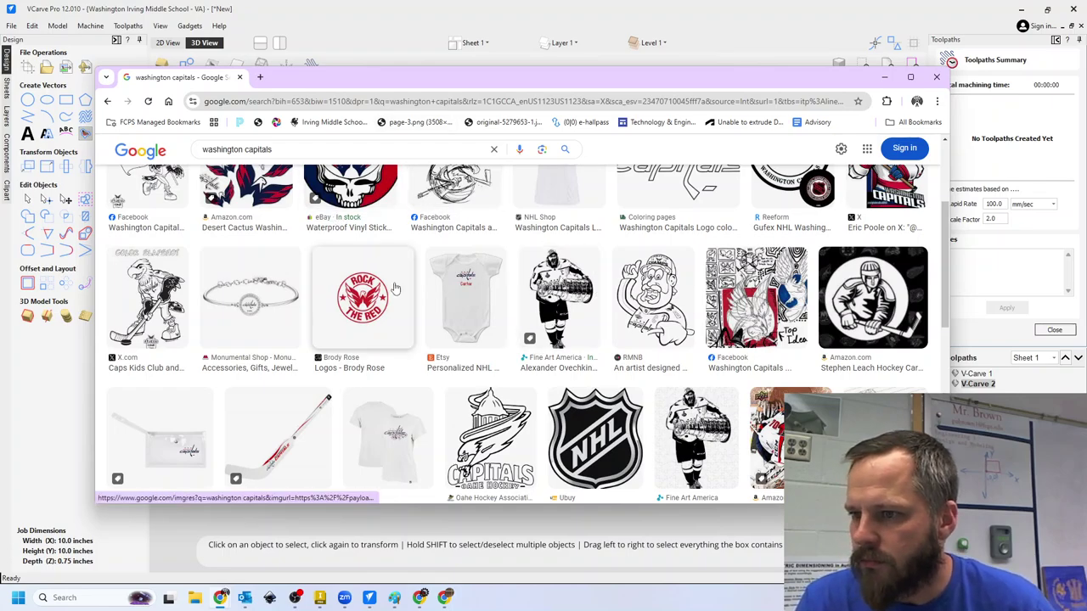
left_click(556, 289)
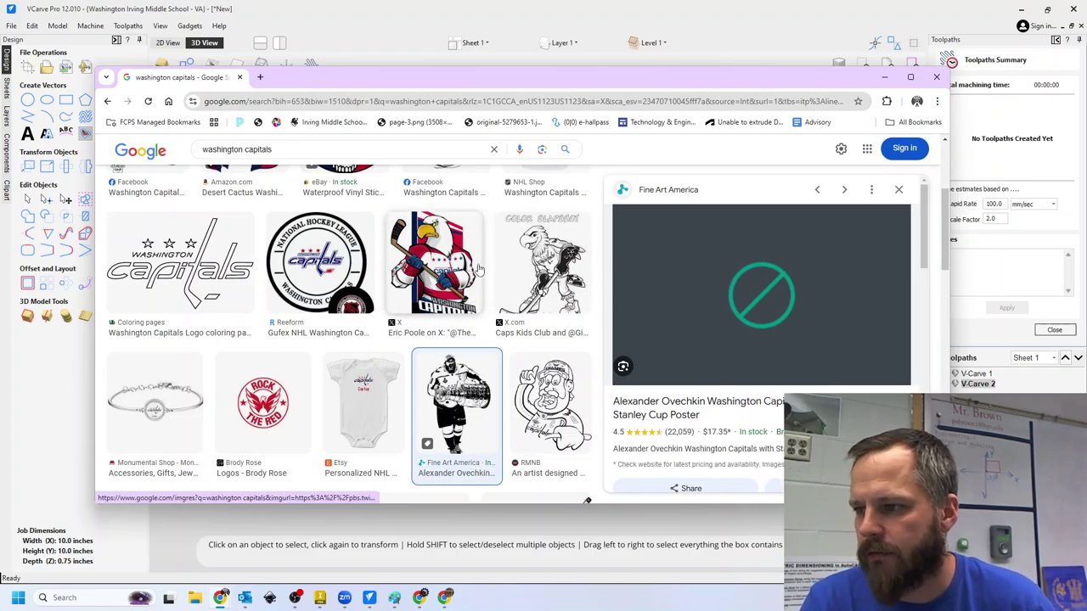
scroll(482, 264, "down", 4)
scroll(482, 264, "down", 1)
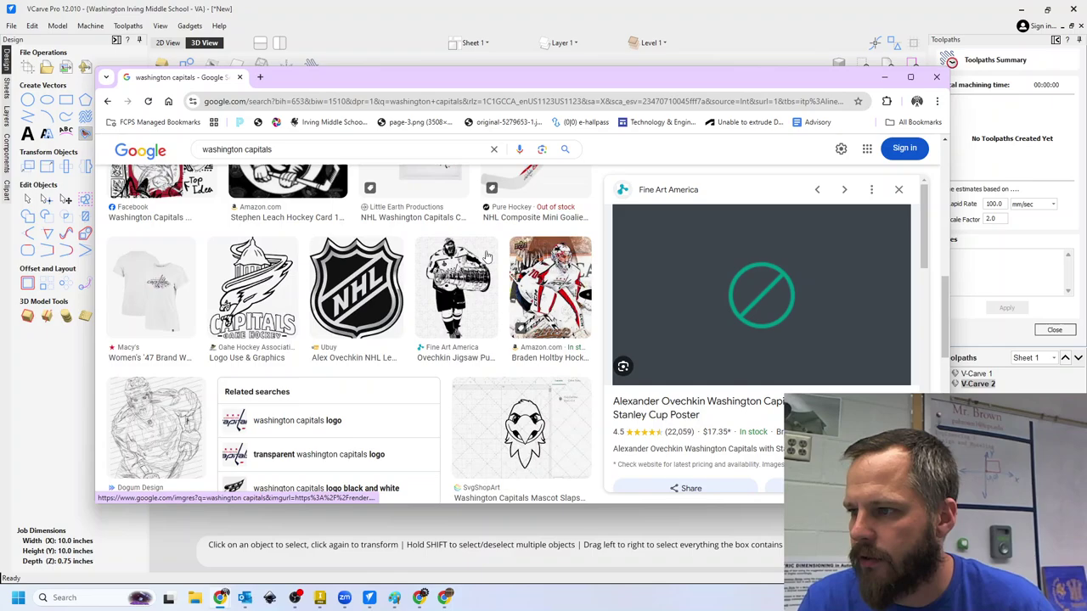
scroll(462, 318, "down", 1)
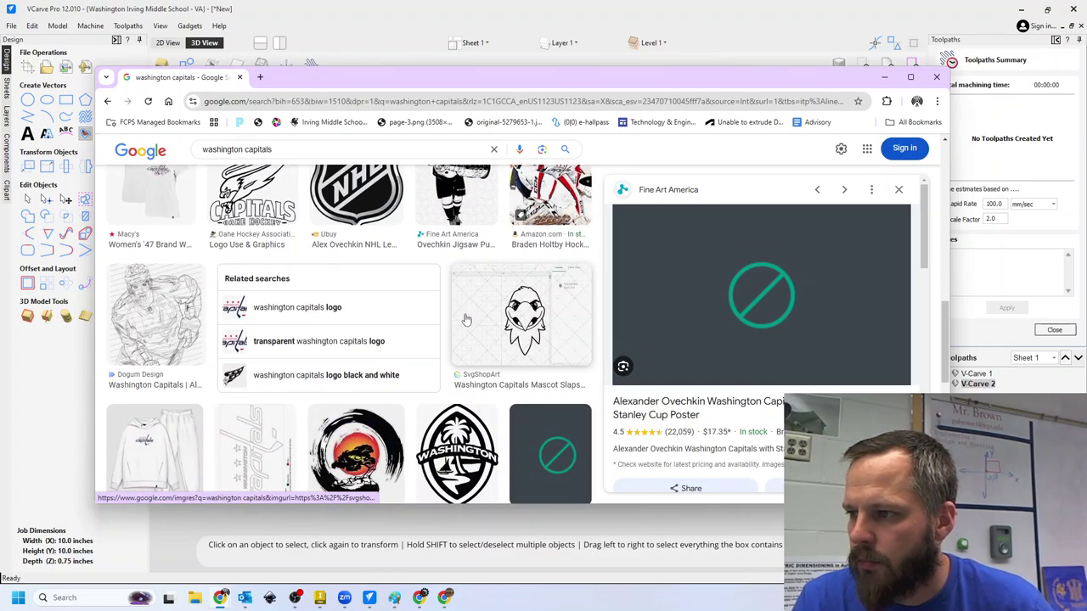
scroll(463, 318, "up", 2)
left_click(462, 323)
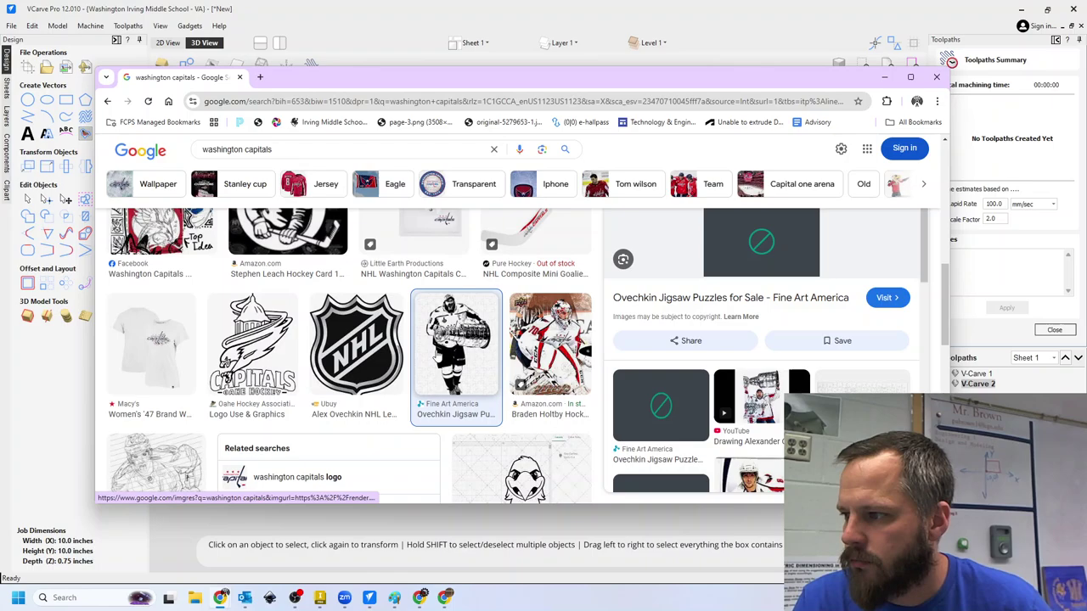
scroll(193, 342, "down", 5)
scroll(193, 342, "up", 1)
scroll(193, 343, "down", 1)
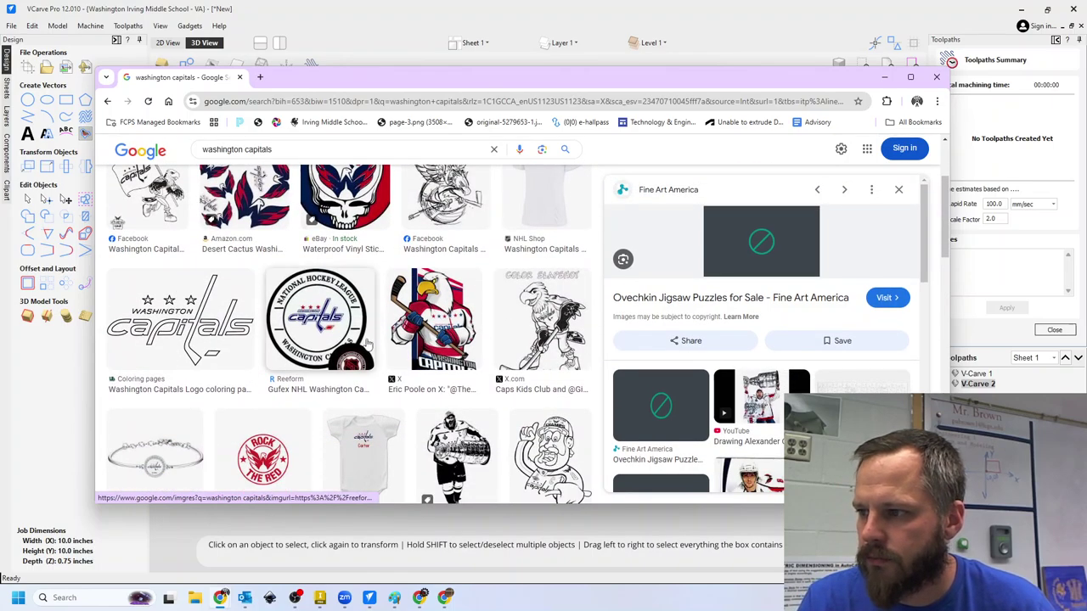
- Copy the Caps Kids Club 'Color Slapshot' mascot line drawing
left_click(513, 317)
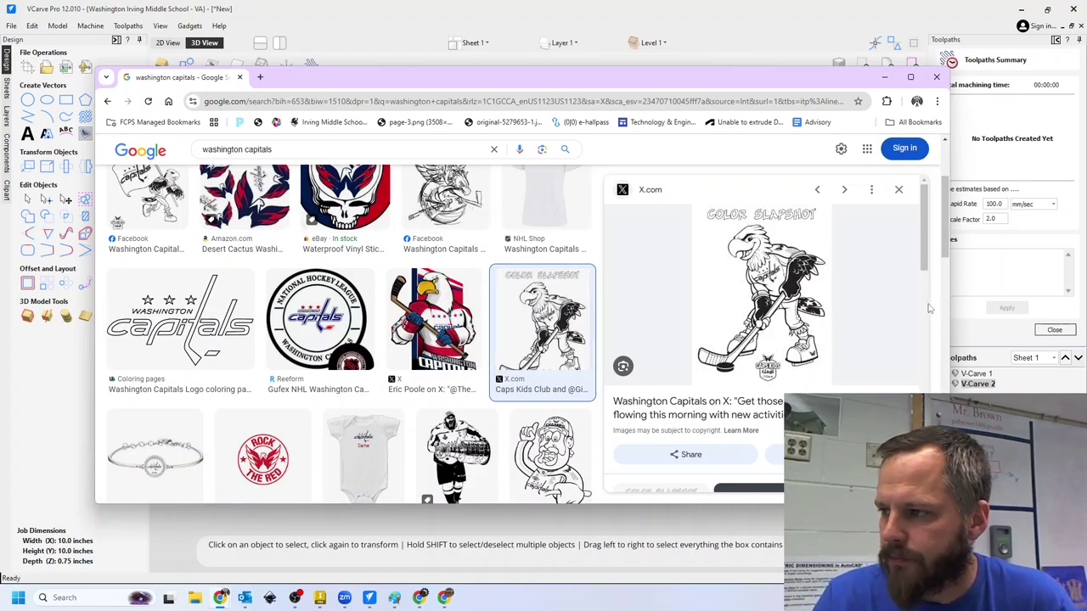
right_click(763, 272)
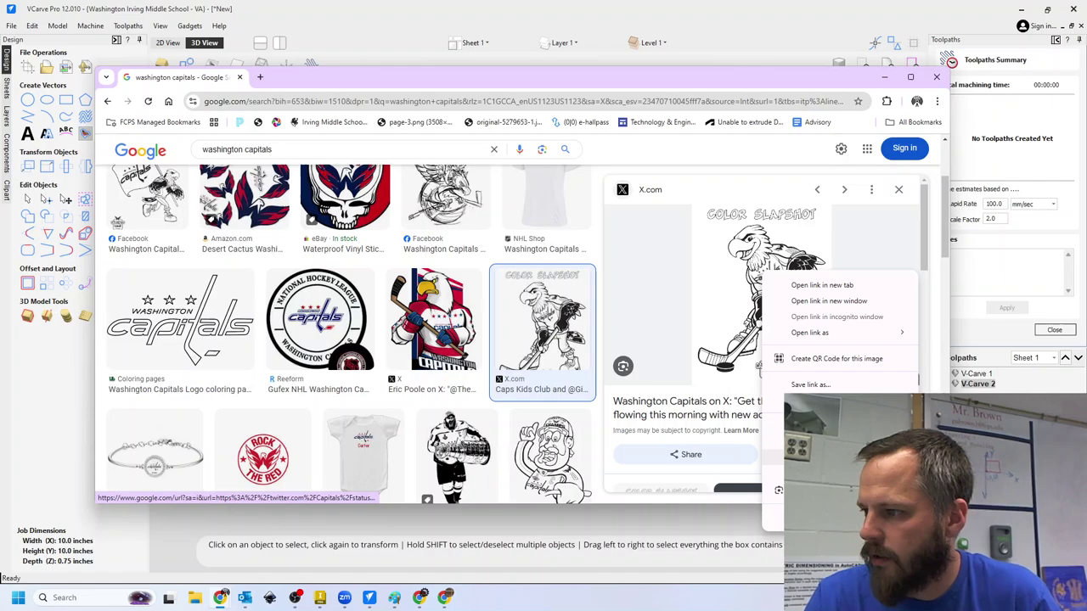
left_click(815, 441)
- In 2D view, delete the old traced player outlines and paste the mascot image with Ctrl+V
left_click(884, 76)
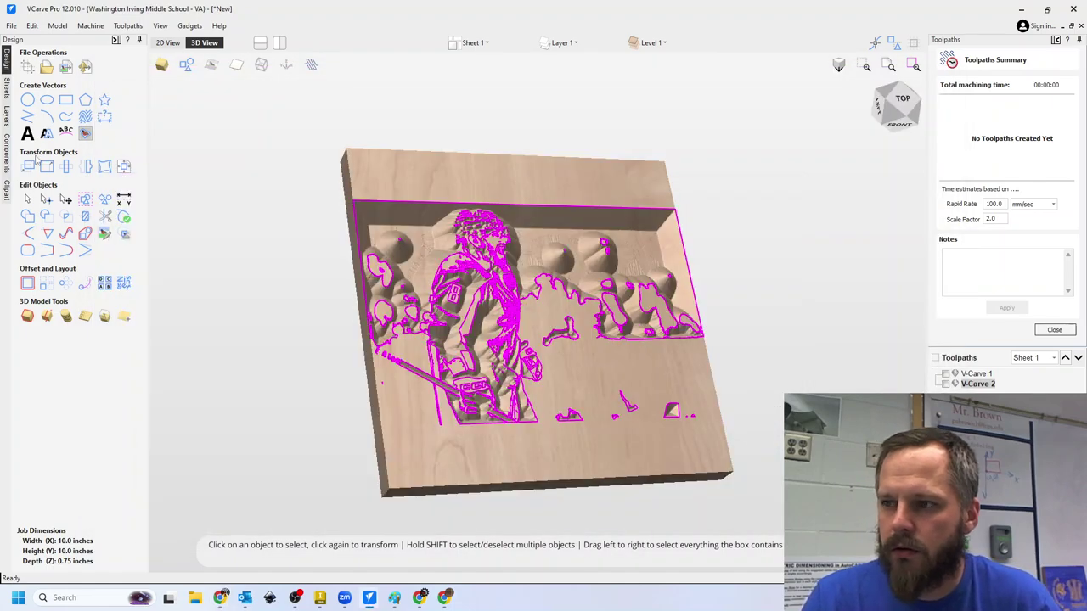
left_click(169, 42)
left_click(247, 158)
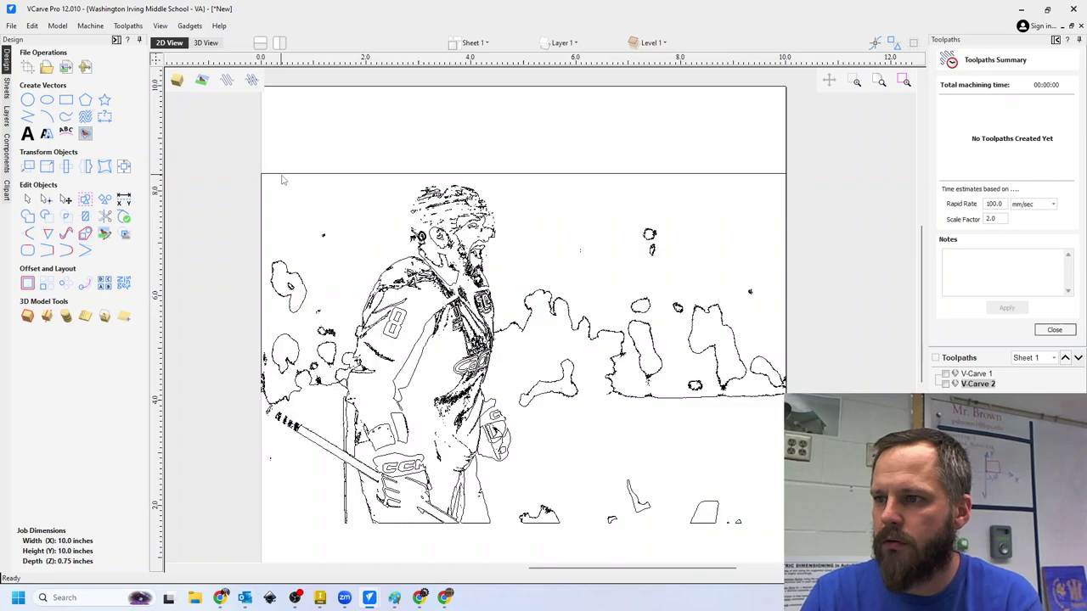
left_click(283, 181)
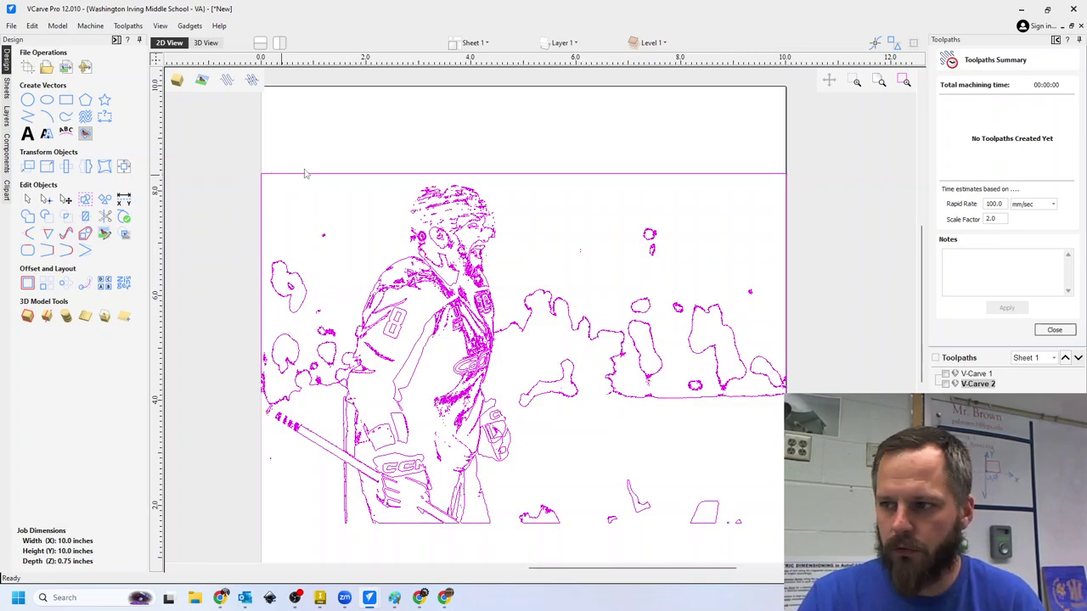
key("Delete")
key("ctrl+v")
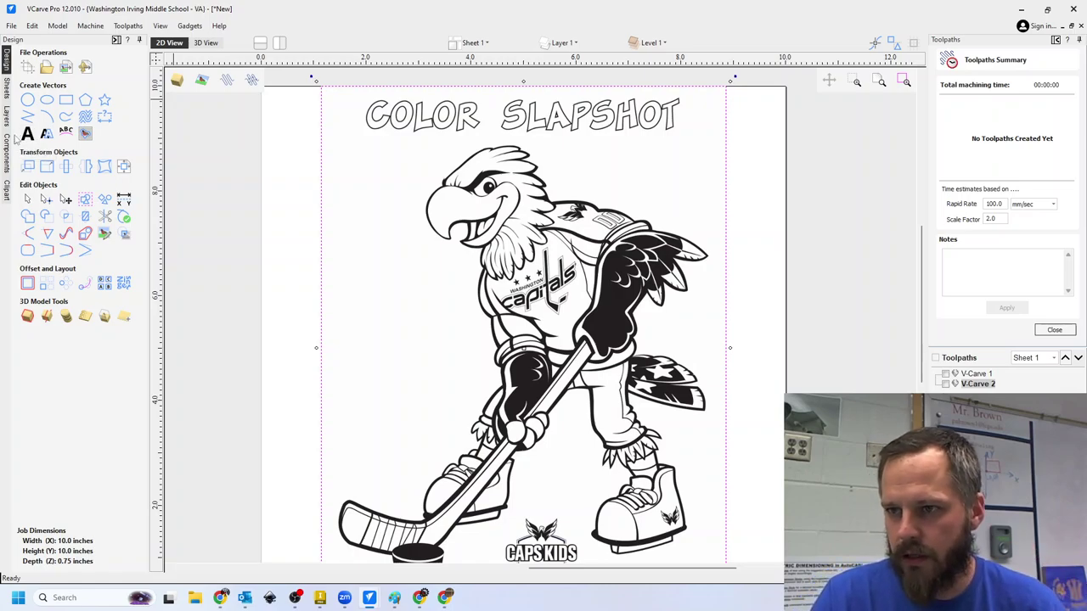
- Select the mascot image and start deleting the old V-Carve toolpaths
left_click(274, 172)
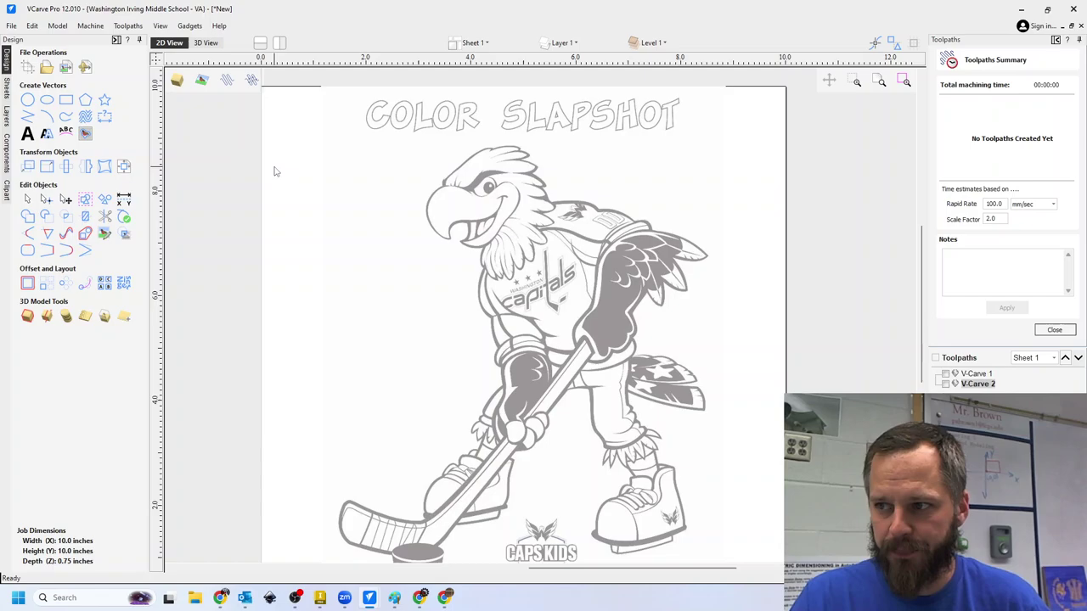
left_click(416, 113)
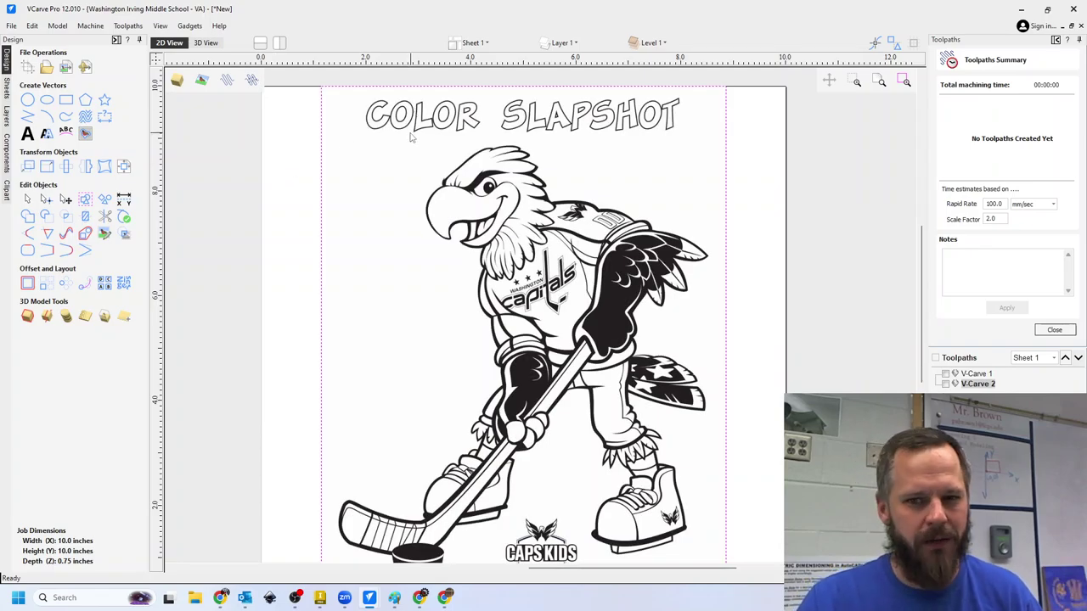
right_click(969, 382)
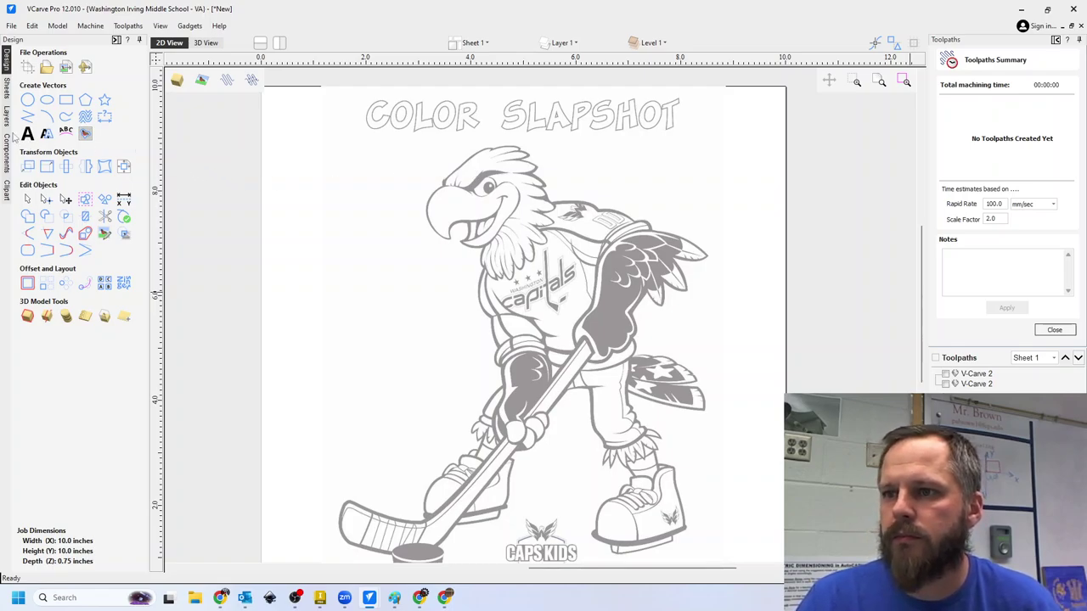
- Trace the Color Slapshot mascot bitmap into black/white vector outlines at a 0.41 threshold
left_click(85, 134)
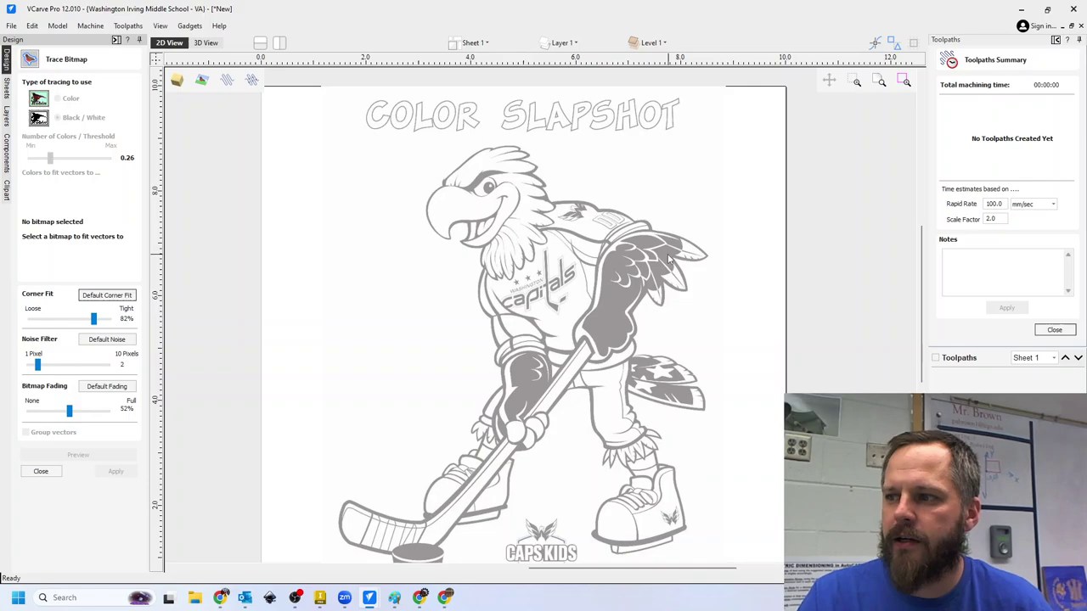
left_click(434, 381)
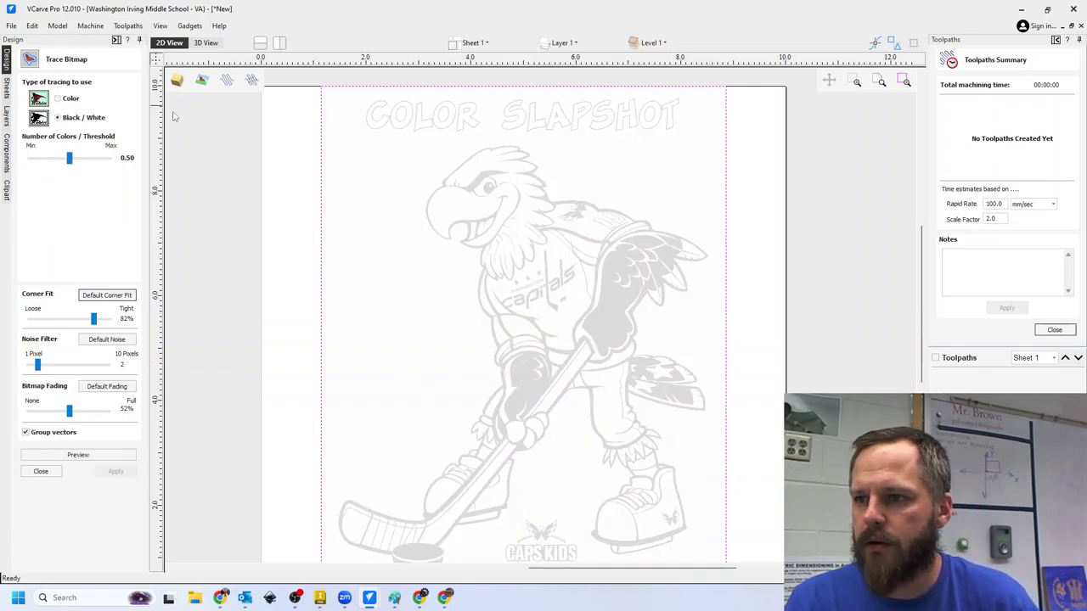
mouse_move(76, 166)
left_mouse_down()
mouse_move(40, 167)
mouse_move(112, 166)
mouse_move(60, 165)
left_mouse_up()
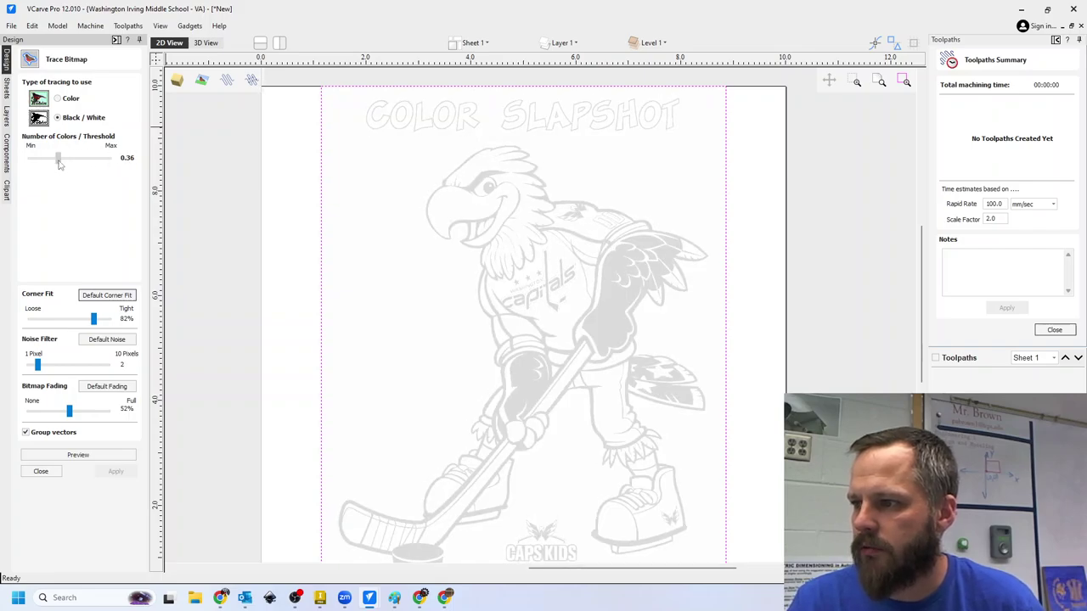
left_click(111, 456)
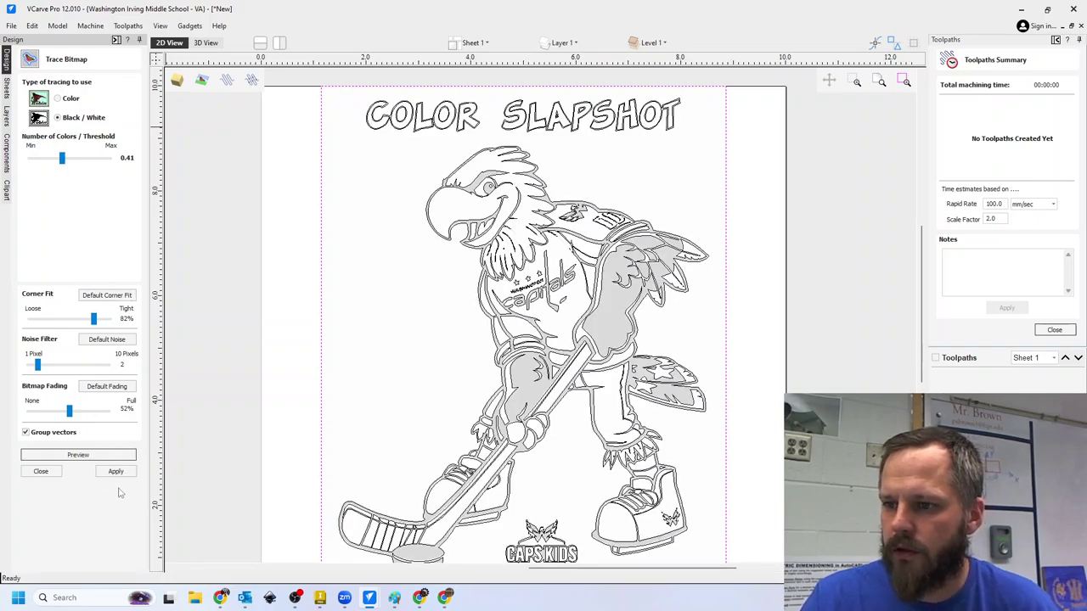
left_click(115, 472)
left_click(40, 472)
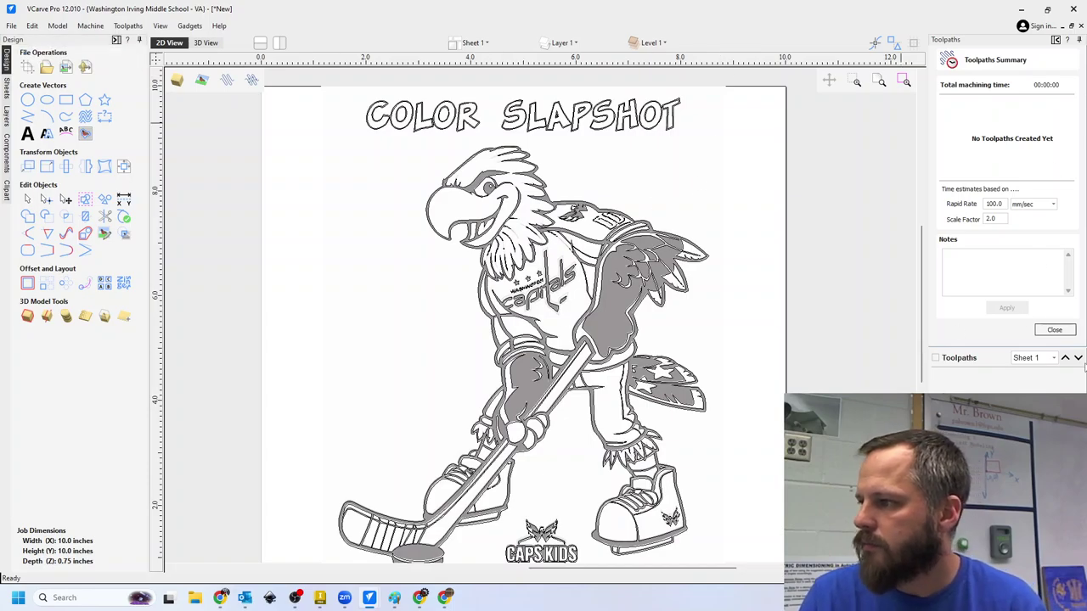
- Create a V-Carve/Engraving toolpath for all traced vectors, calculating past the overlap warning
left_click(1055, 330)
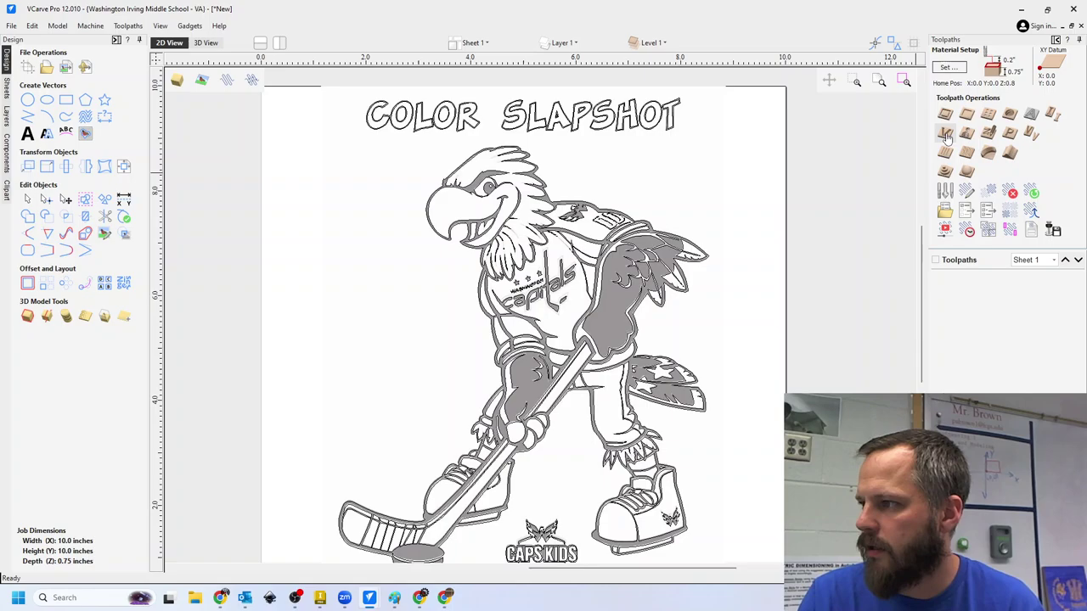
left_click(947, 136)
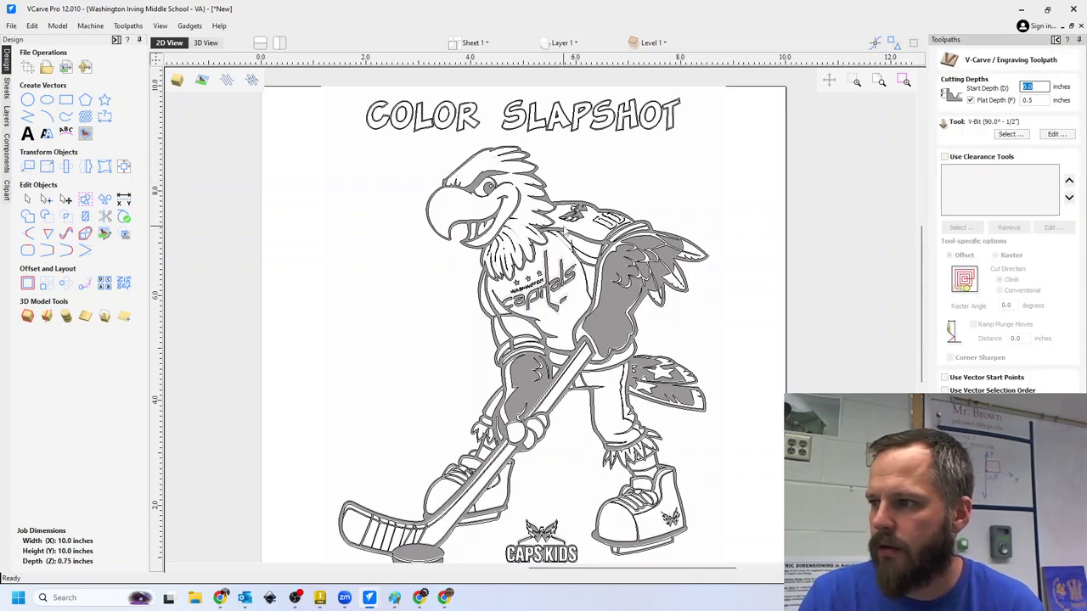
left_click(573, 219)
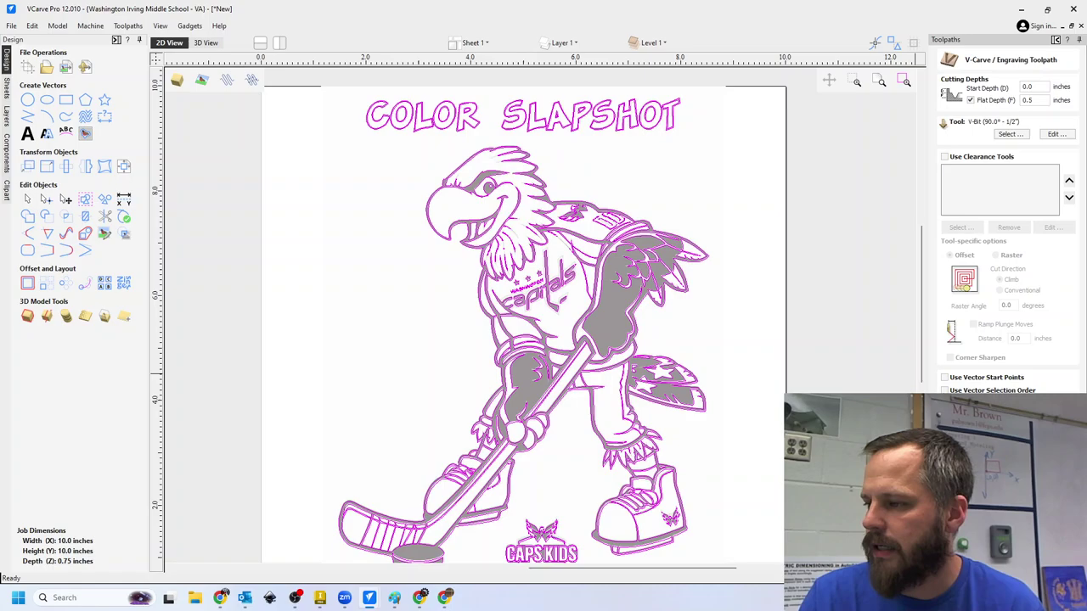
left_click(598, 307)
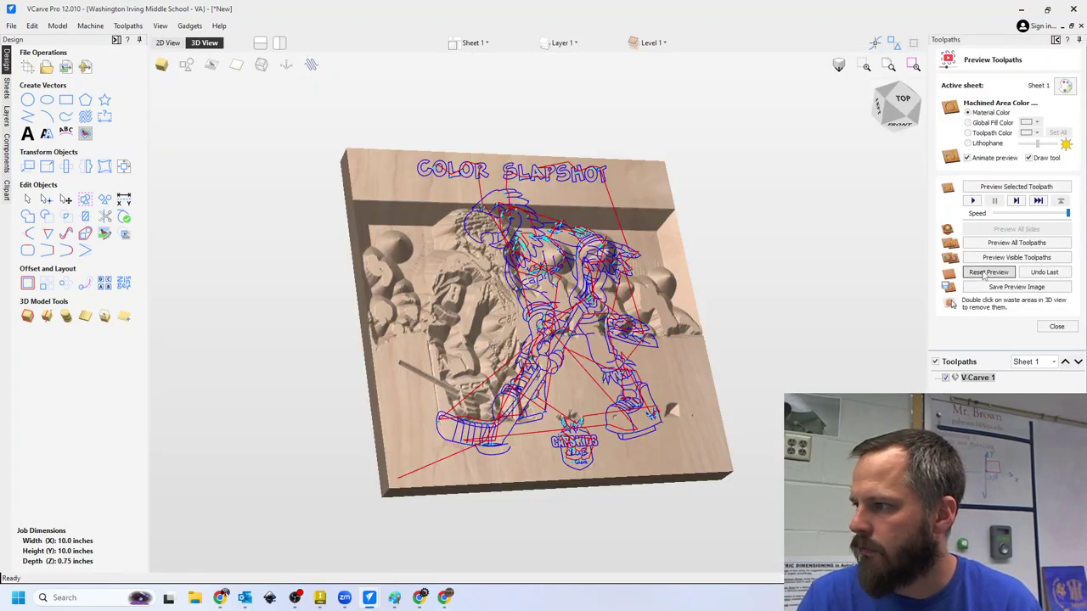
- Reset and preview the new V-carve, rotating the board to a front-facing view
left_click(988, 272)
left_click(1016, 258)
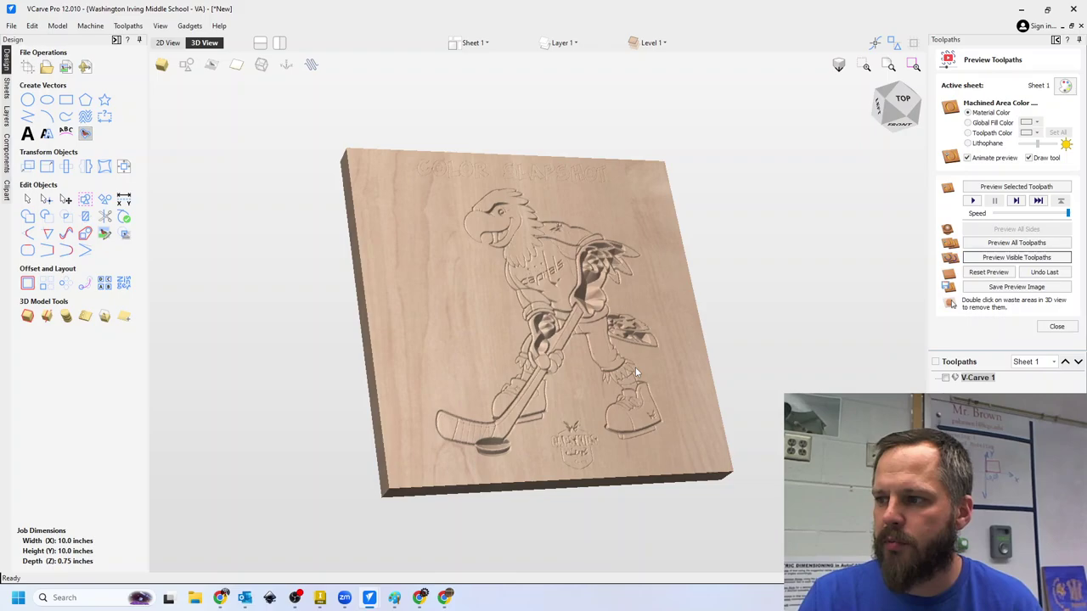
mouse_move(643, 307)
left_mouse_down()
mouse_move(619, 354)
mouse_move(559, 364)
mouse_move(599, 307)
mouse_move(558, 437)
left_mouse_up()
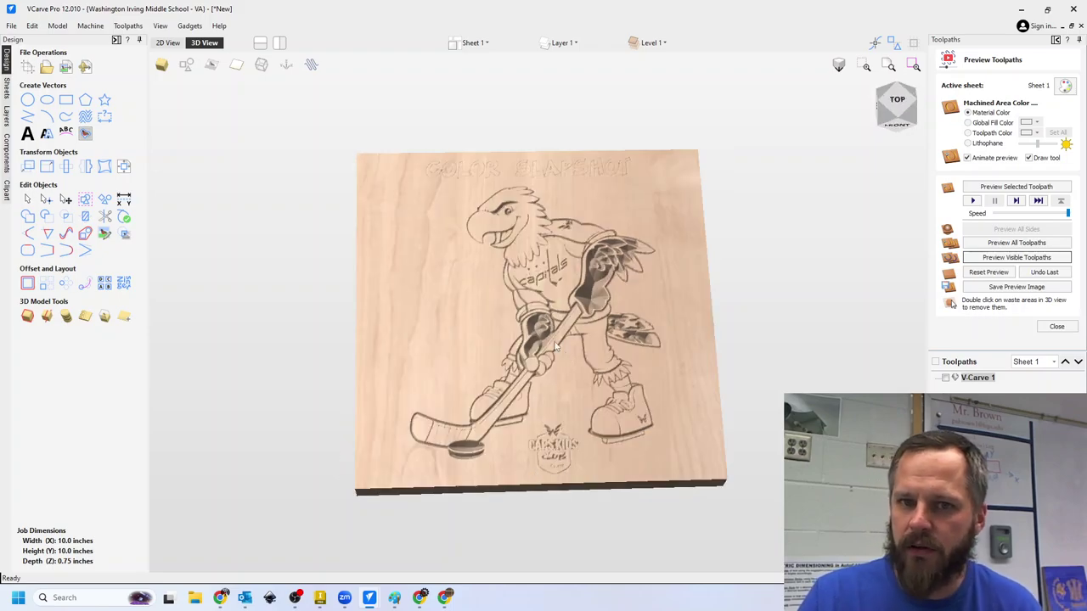
left_click_drag(603, 274, 586, 306)
- In the 2D view, delete the mascot bitmap, keeping only its traced outlines
left_click(167, 42)
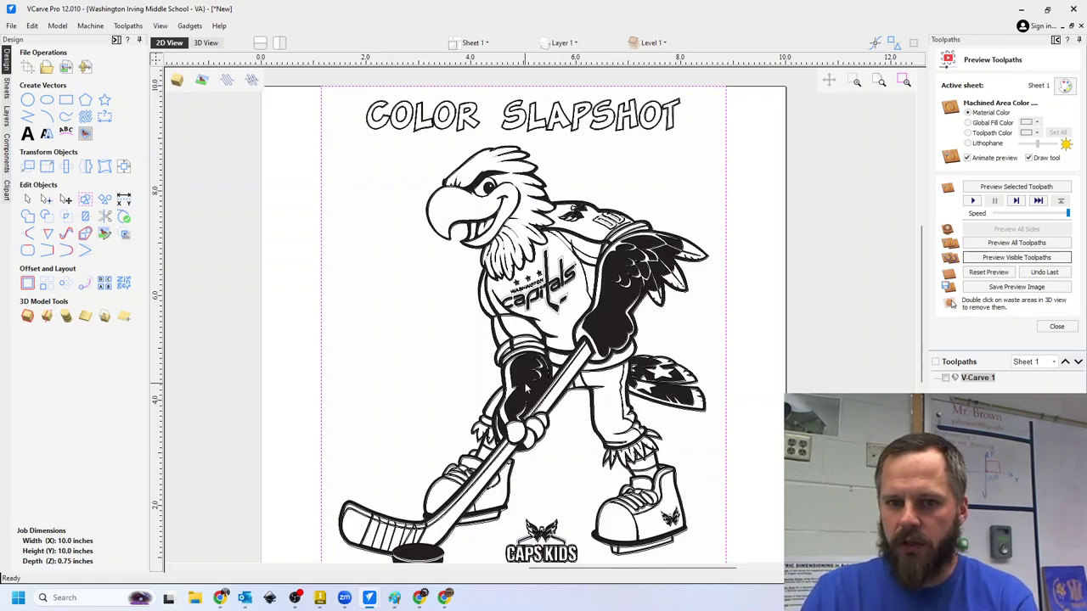
key("Delete")
scroll(425, 142, "up", 4)
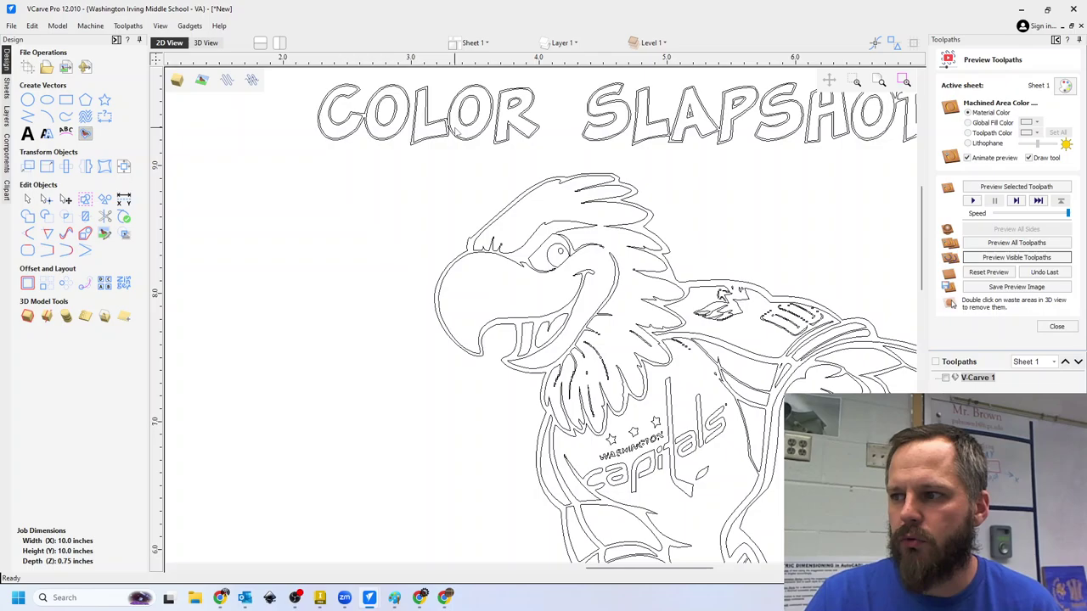
scroll(514, 162, "down", 2)
- Select all vectors and shift the title and mascot slightly left
middle_click_drag(517, 162, 478, 243)
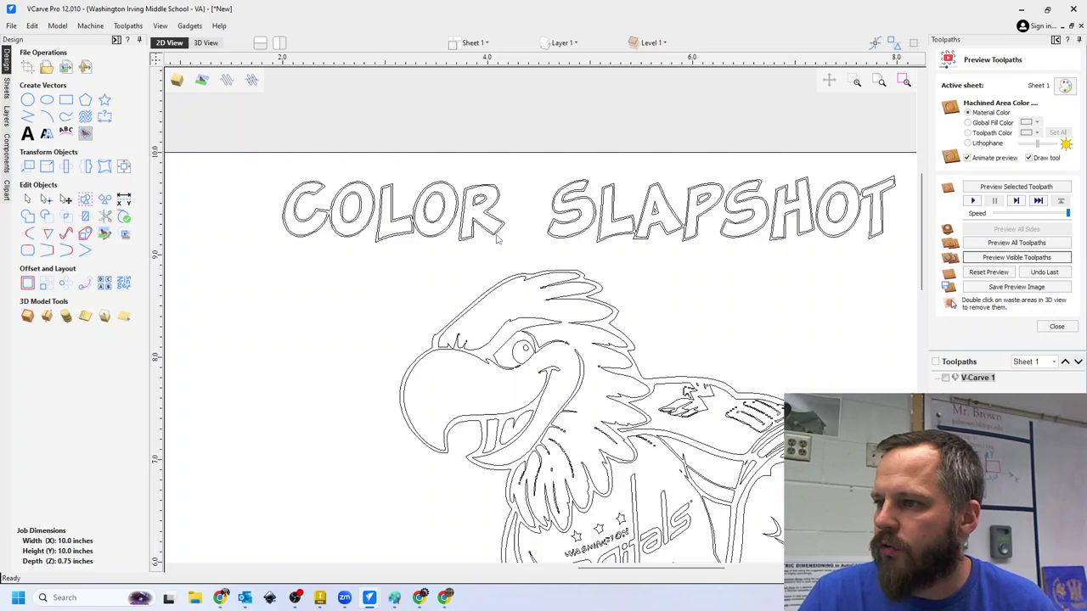
left_click_drag(259, 166, 917, 255)
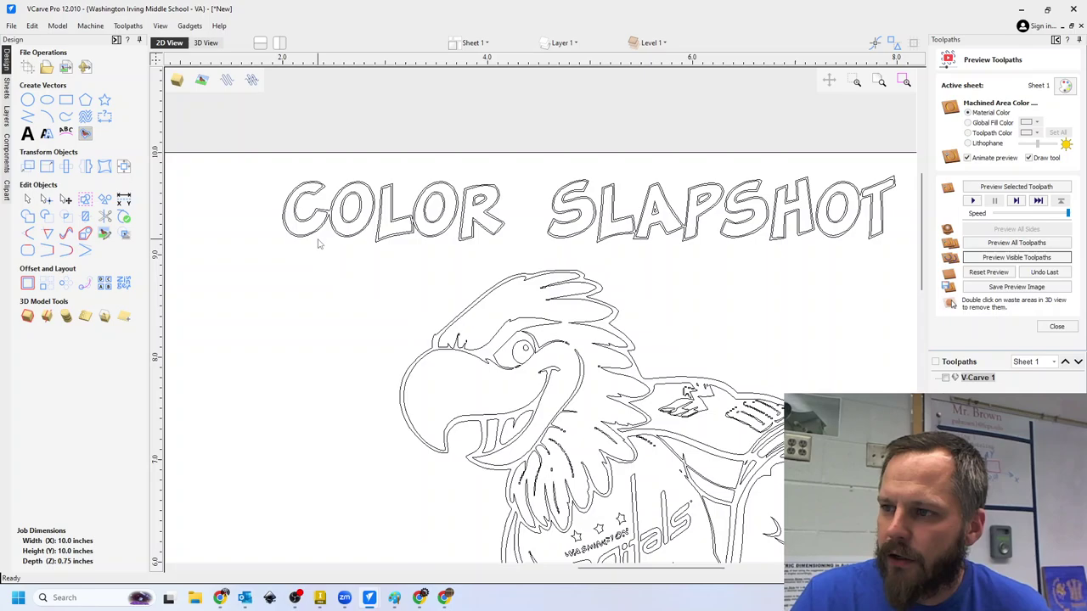
key("ctrl+a")
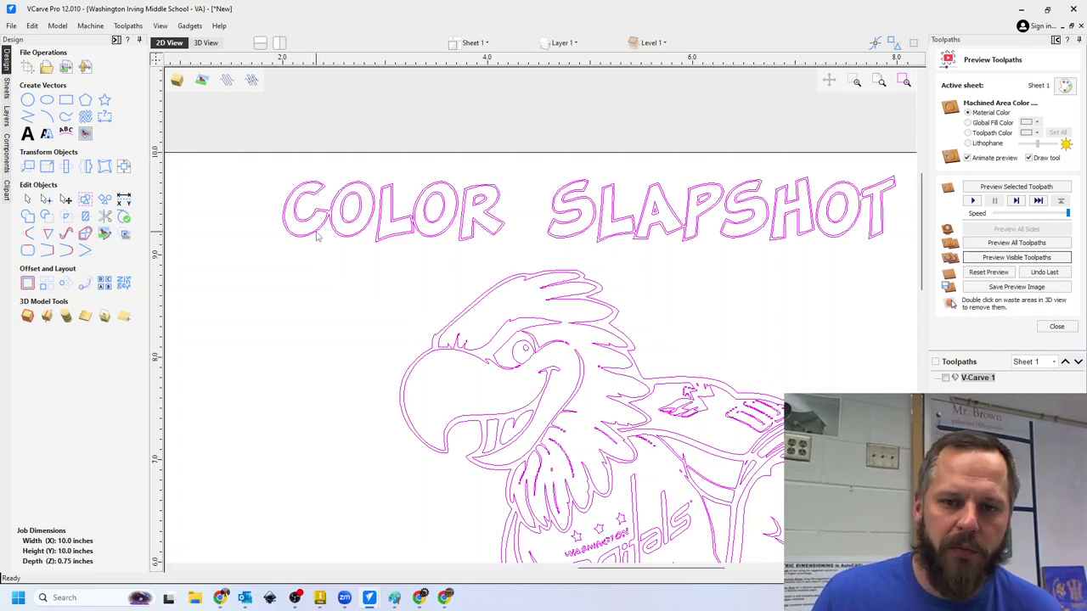
mouse_move(324, 225)
left_mouse_down()
mouse_move(274, 221)
mouse_move(316, 237)
left_mouse_up()
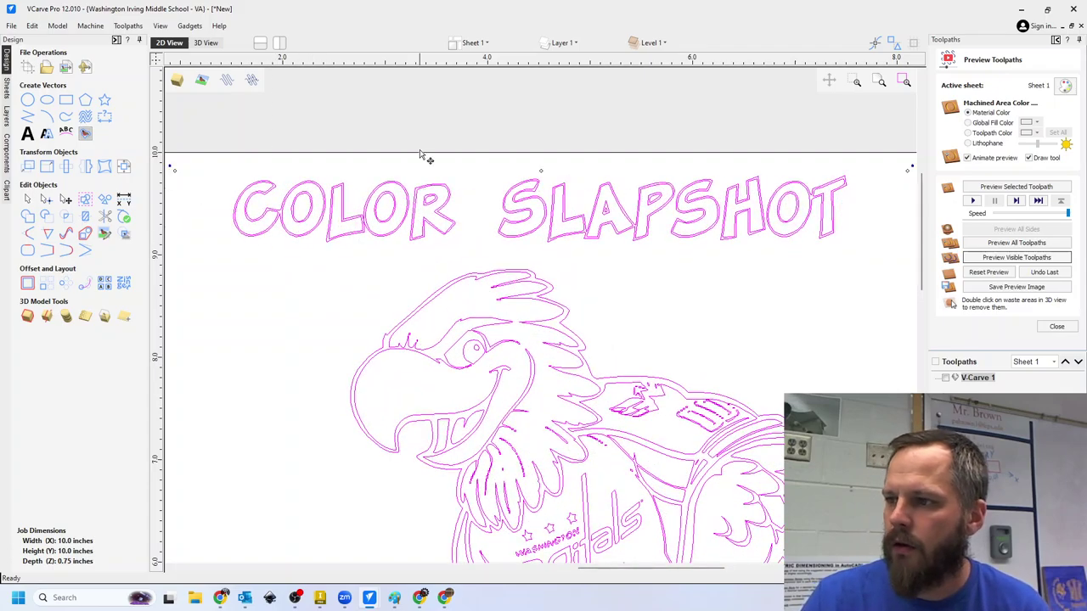
- Ungroup the selected title and mascot vectors onto their original layers, then deselect everything
right_click(269, 191)
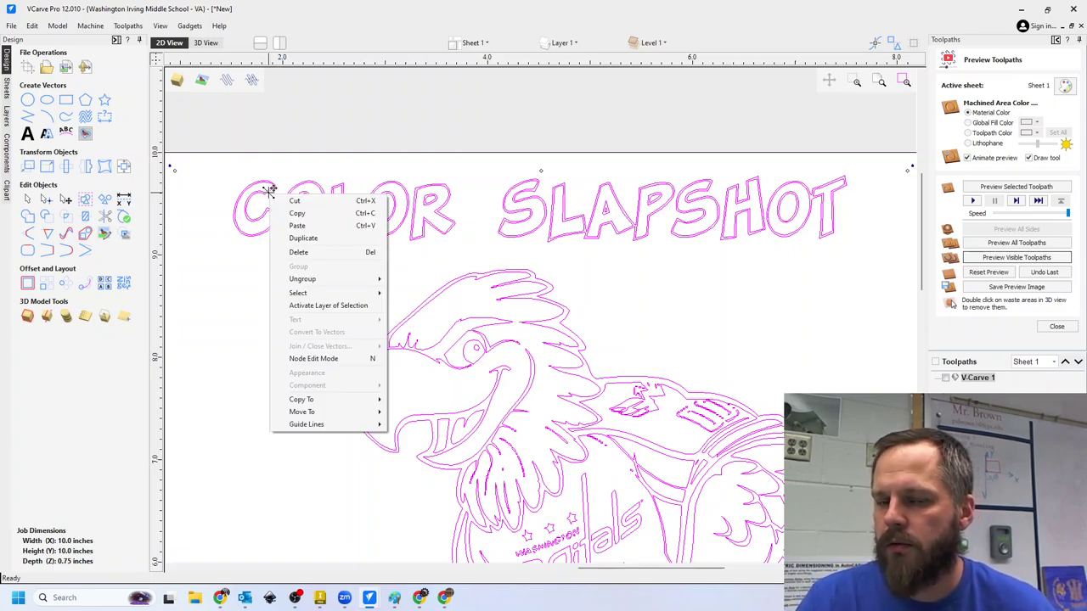
mouse_move(328, 284)
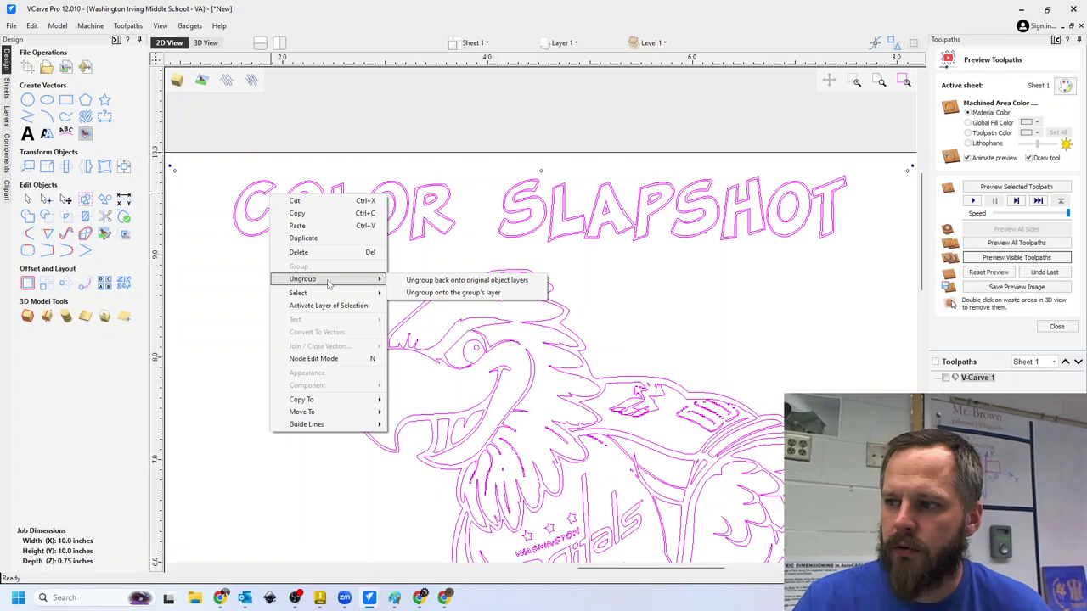
left_click(471, 281)
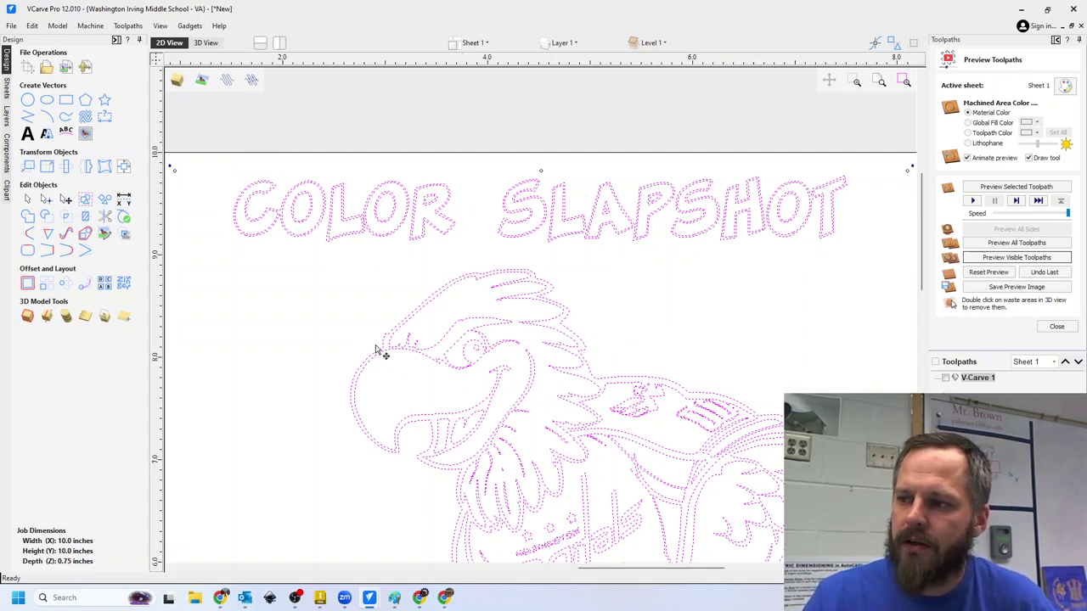
left_click(358, 251)
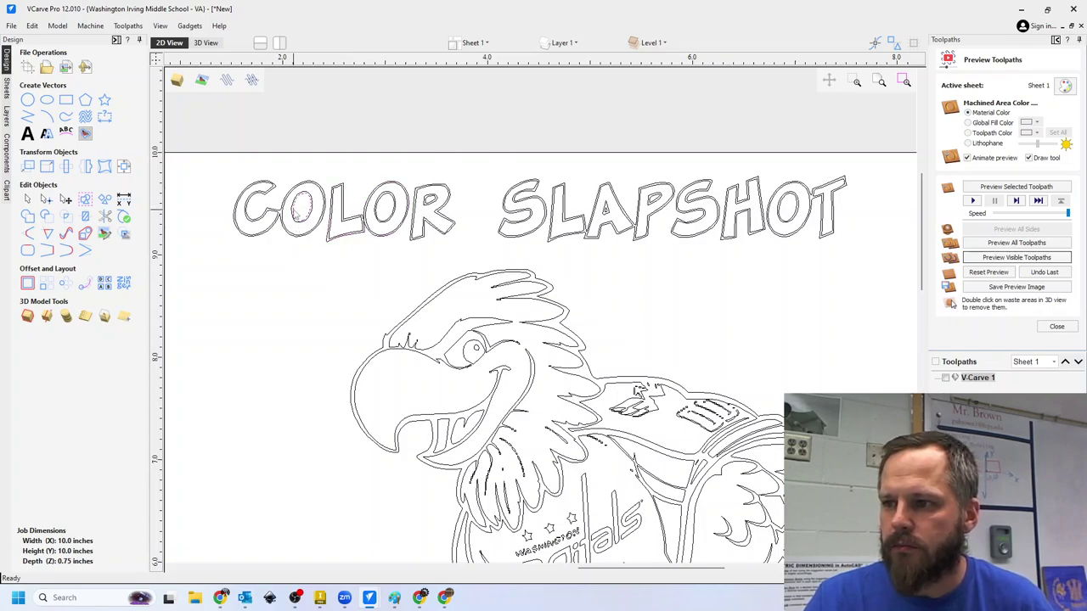
- Delete the COLOR and SLAPSHOT title lettering
left_click_drag(216, 161, 472, 262)
key("Delete")
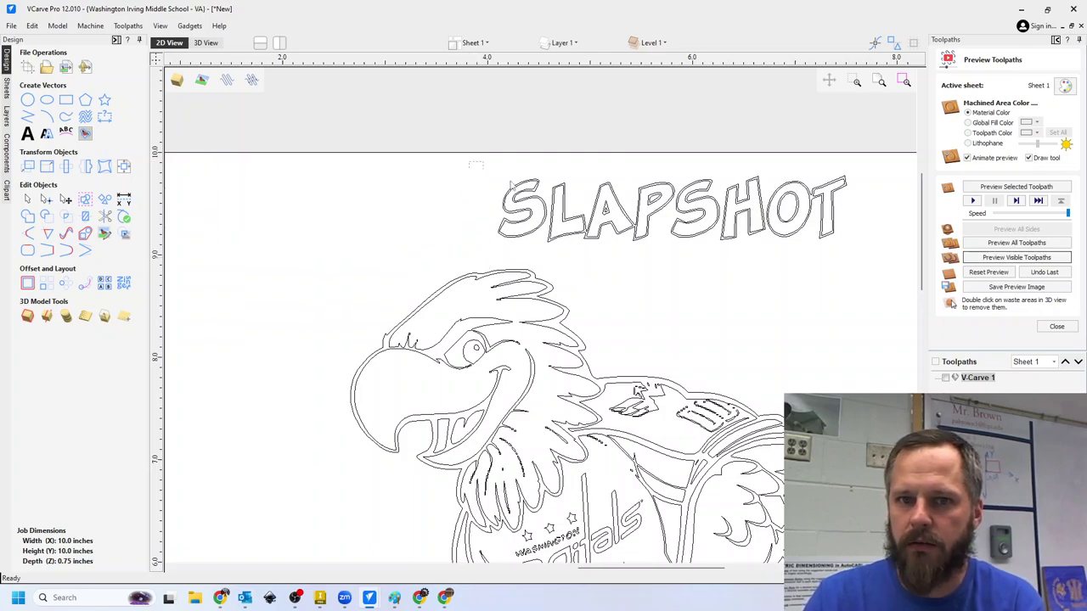
left_click_drag(474, 162, 883, 252)
key("Delete")
- Delete the CAPS KIDS club logo below the eagle's skates
scroll(654, 388, "down", 2)
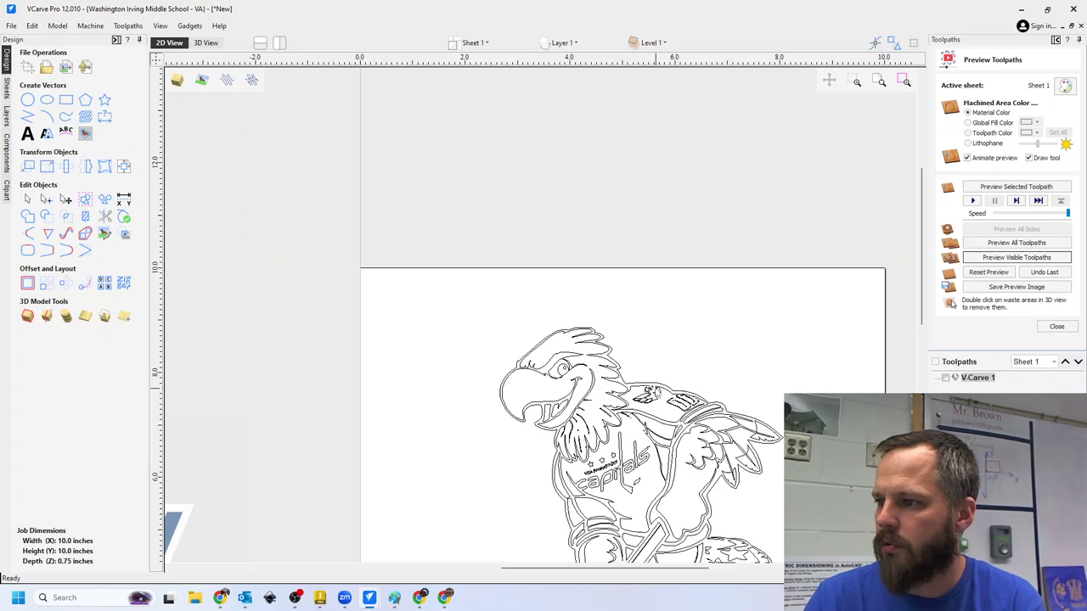
middle_click_drag(652, 399, 610, 83)
scroll(527, 357, "up", 5)
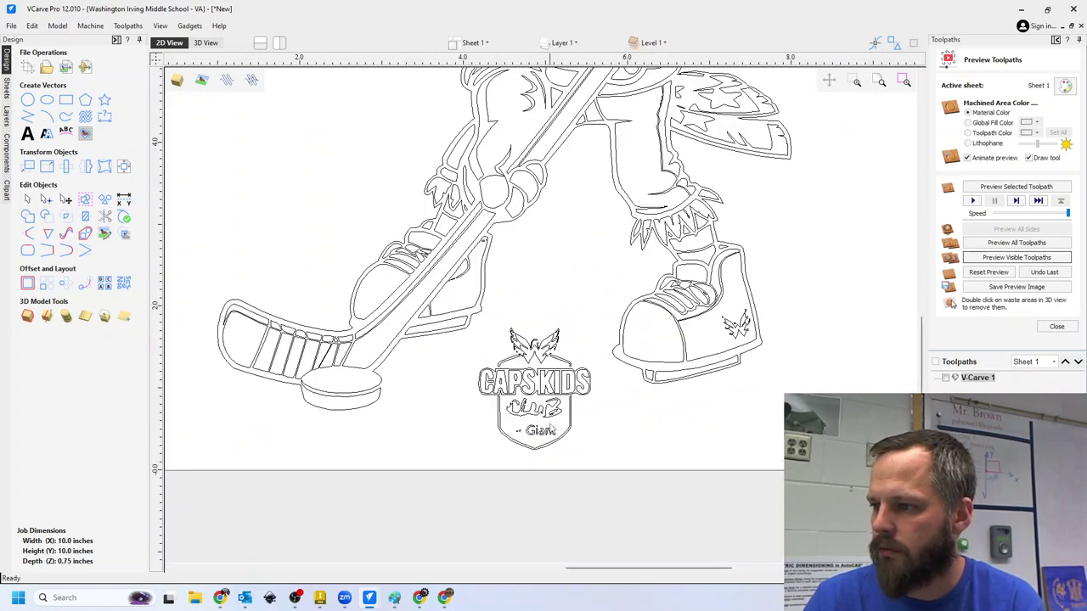
left_click_drag(434, 272, 643, 509)
key("Delete")
scroll(595, 382, "down", 3)
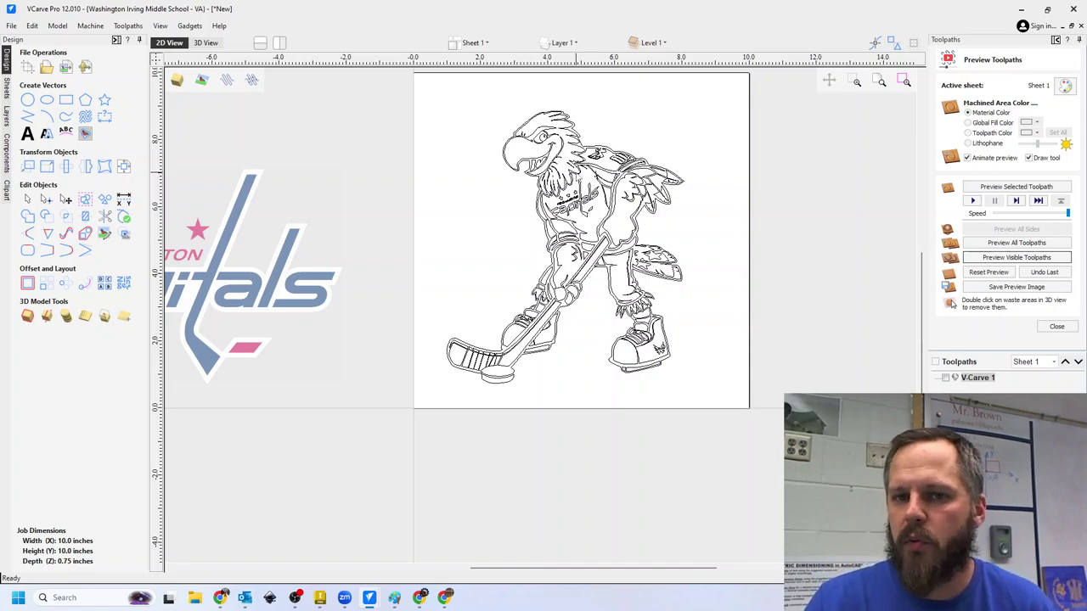
scroll(578, 175, "up", 2)
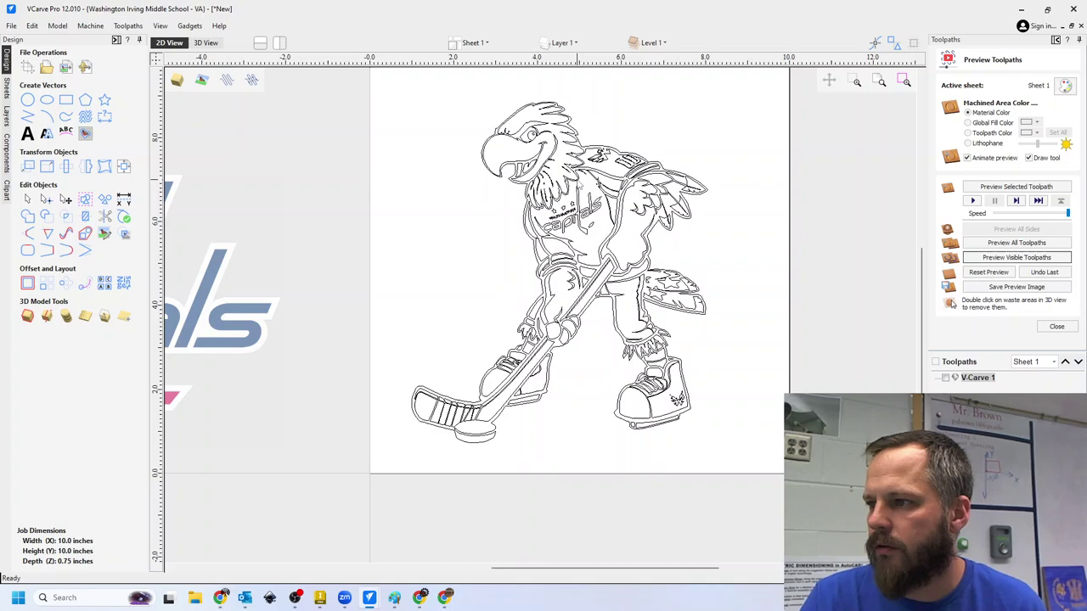
- Select the whole eagle drawing and group its vectors together
scroll(578, 175, "down", 2)
mouse_move(406, 105)
left_mouse_down()
mouse_move(501, 343)
mouse_move(746, 425)
mouse_move(751, 456)
left_mouse_up()
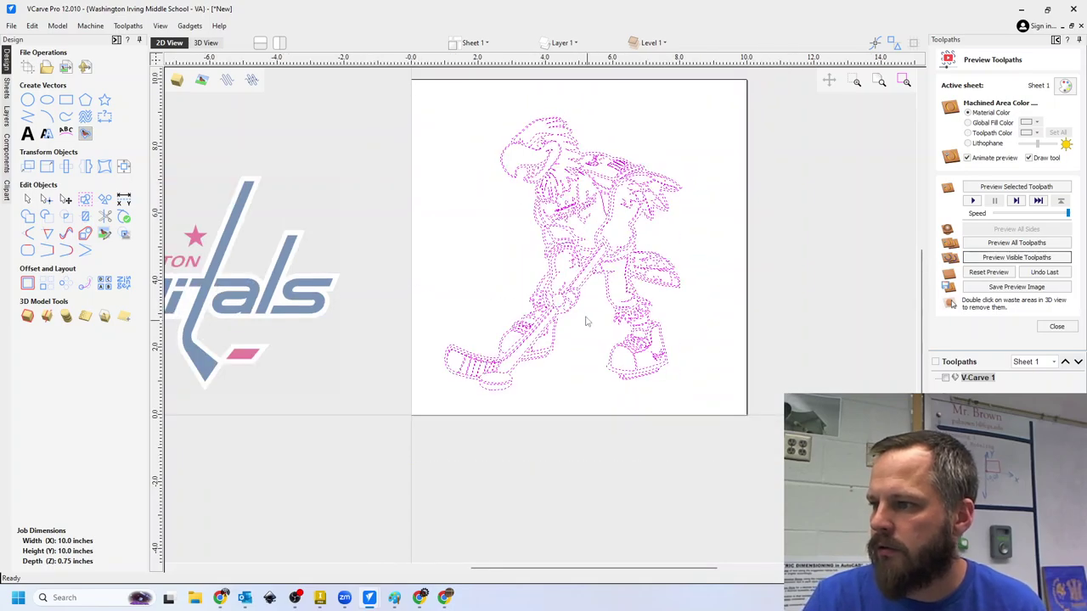
right_click(550, 227)
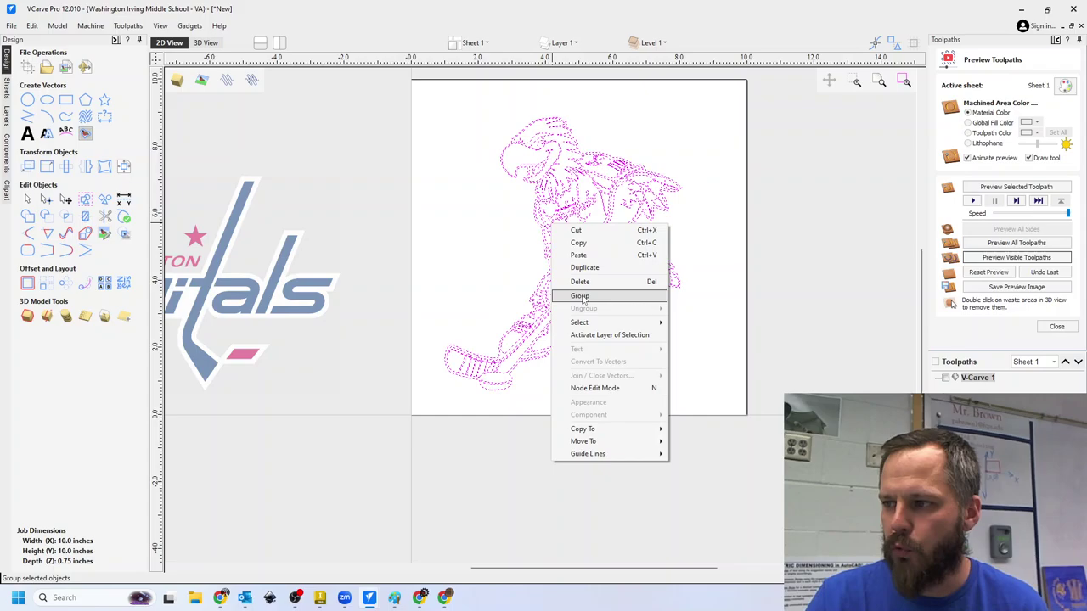
left_click(582, 297)
- Scale the grouped eagle down slightly and pick the old V-Carve 1 toolpath
left_click(495, 231)
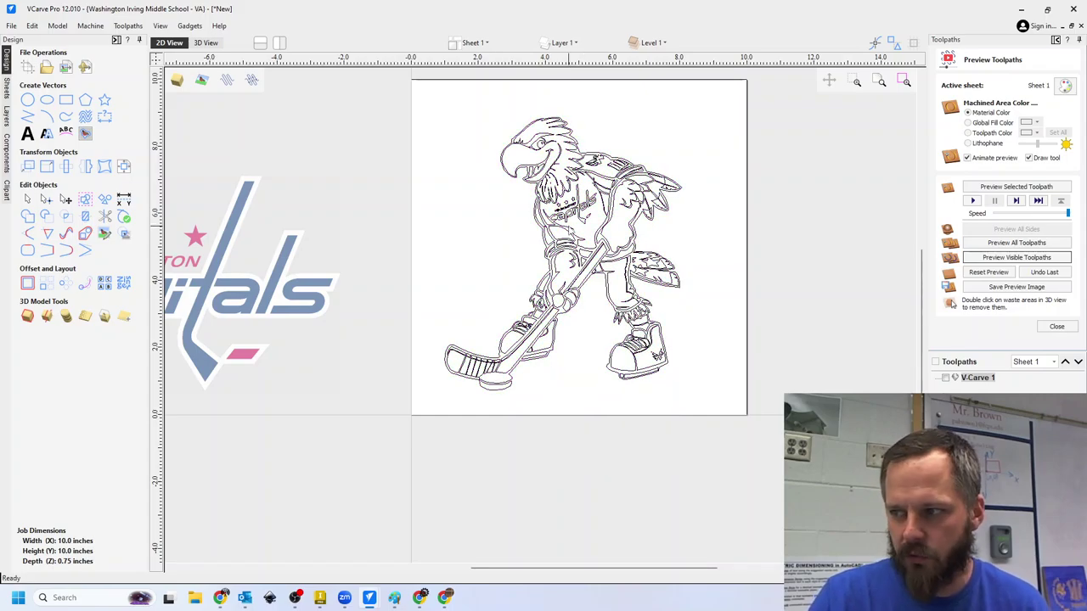
left_click(569, 233)
left_click_drag(436, 397, 472, 357)
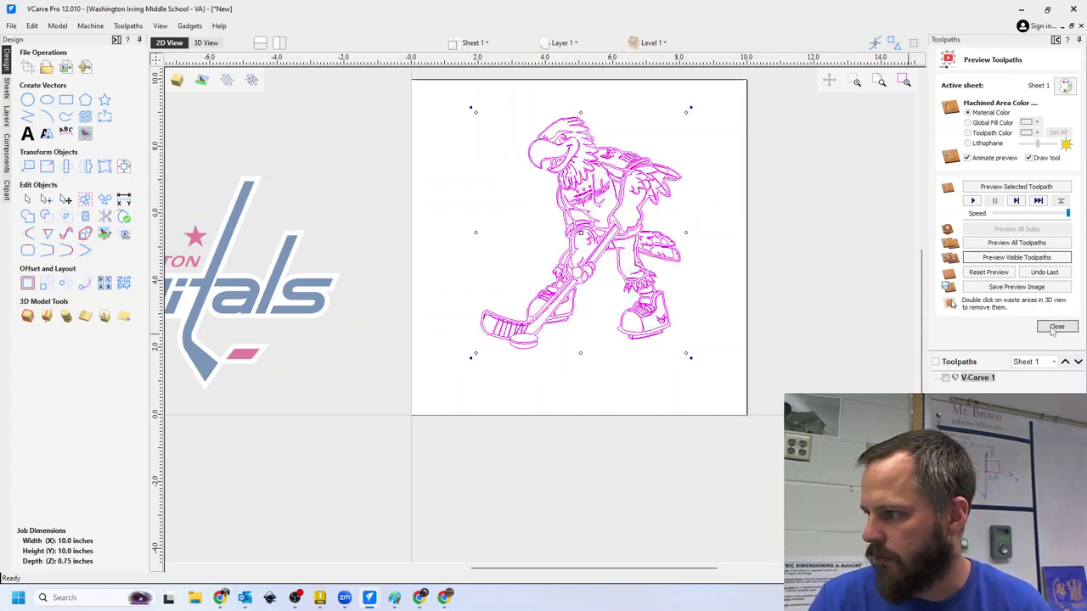
left_click(982, 380)
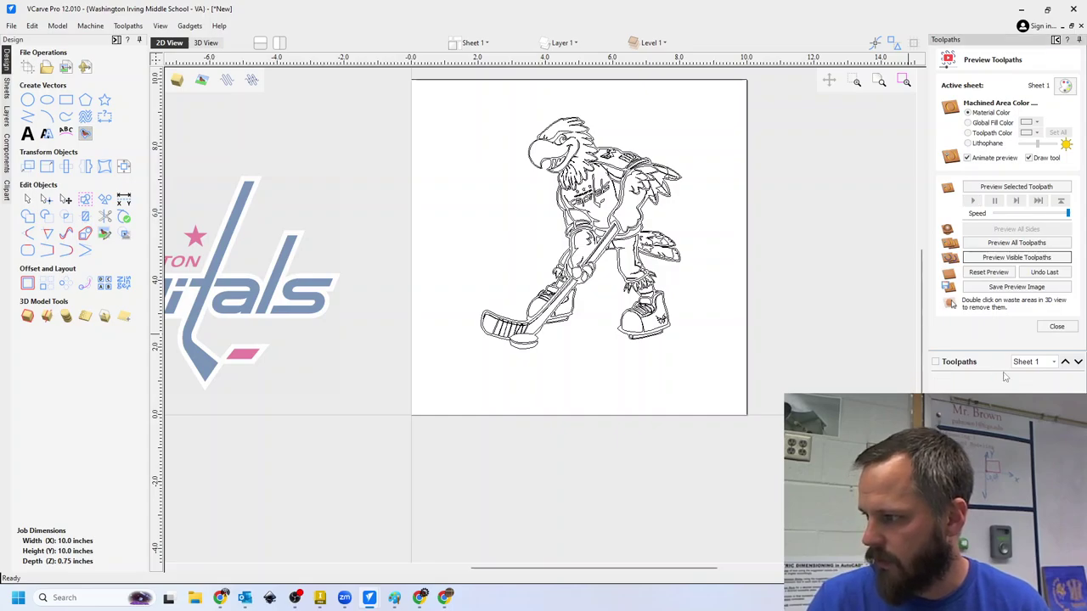
- Create a V-carve toolpath for the eagle with Flat Depth off, continuing past the overlap warning
left_click(1057, 326)
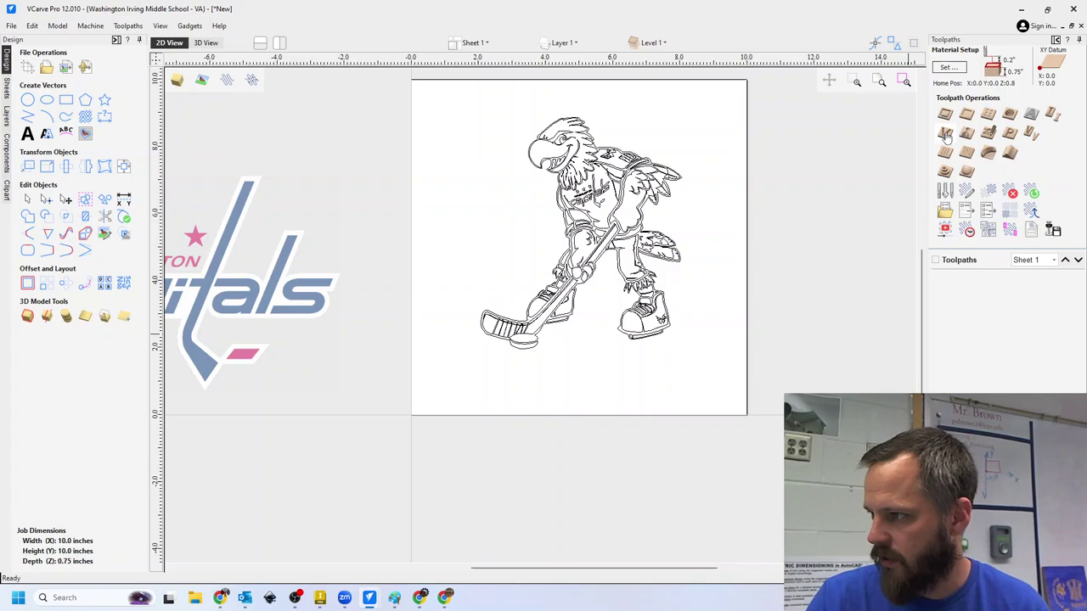
left_click(946, 134)
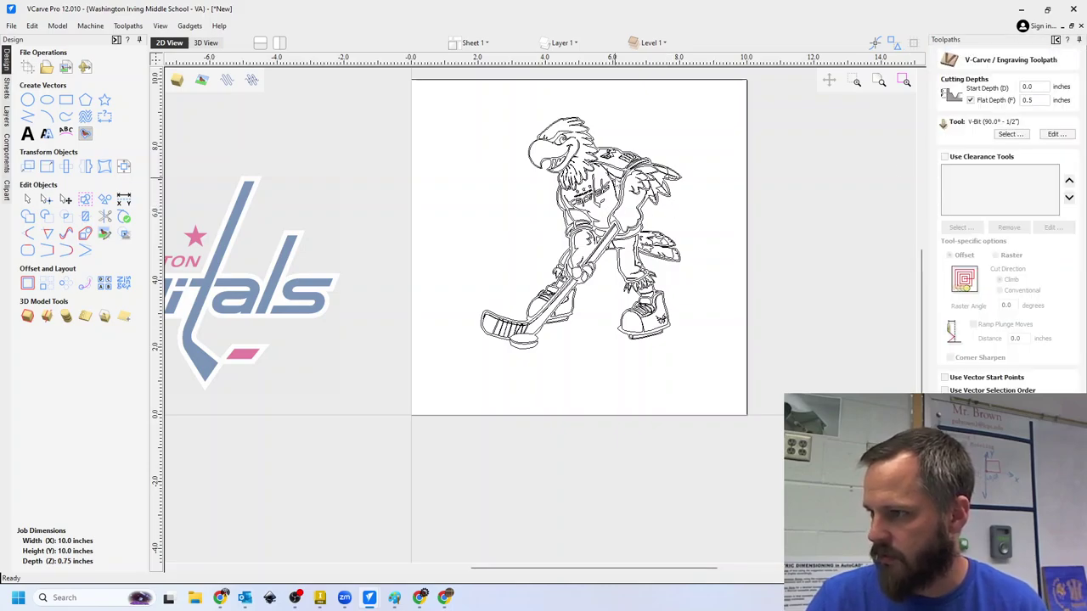
left_click(670, 211)
left_click(971, 100)
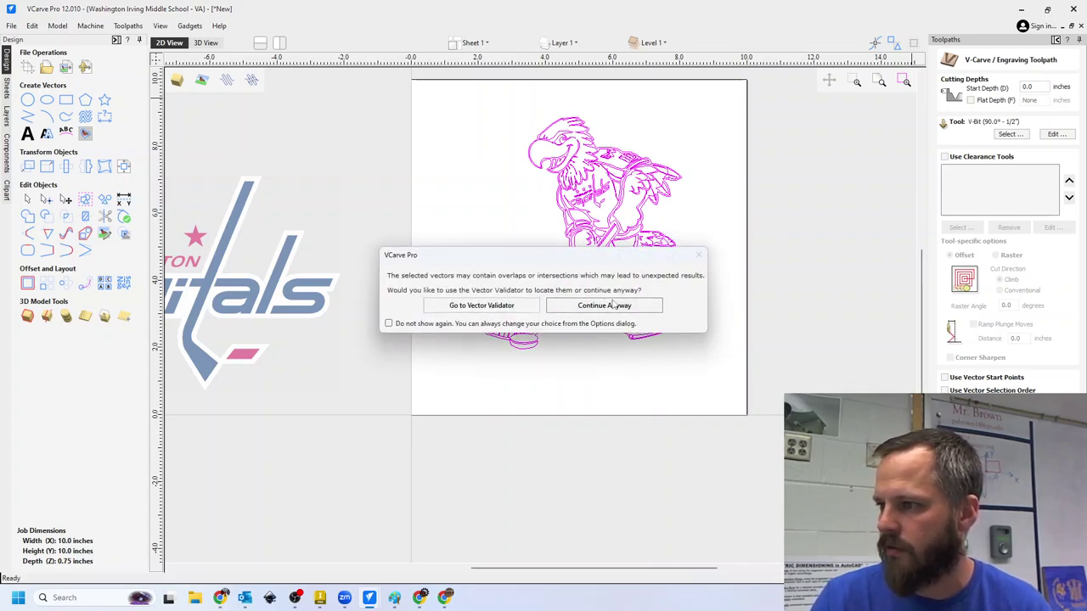
left_click(604, 300)
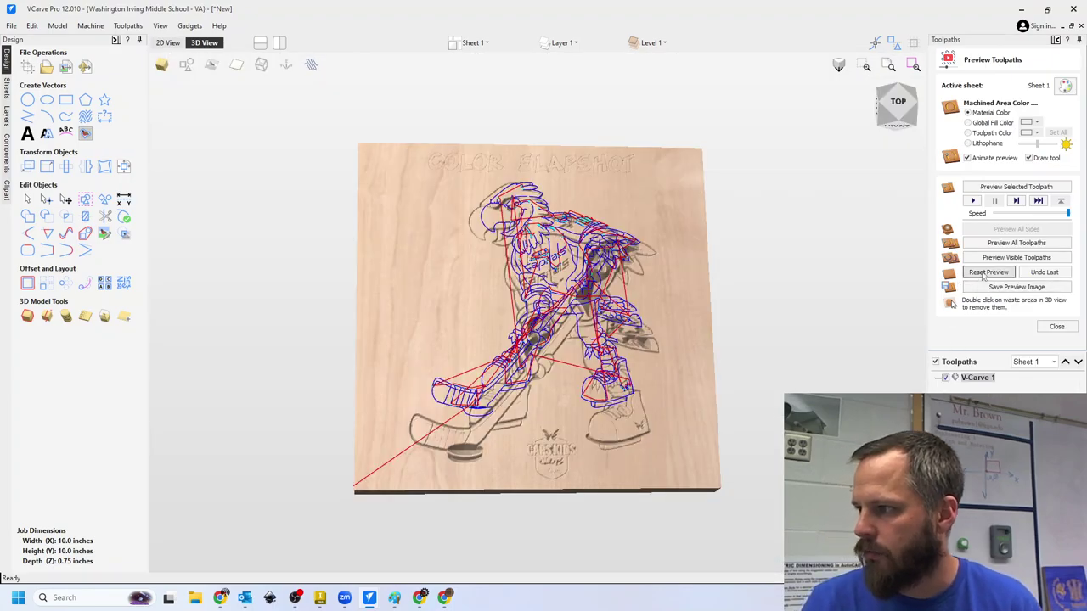
- Reset and preview the eagle carving, tilting the board to inspect it
left_click(989, 272)
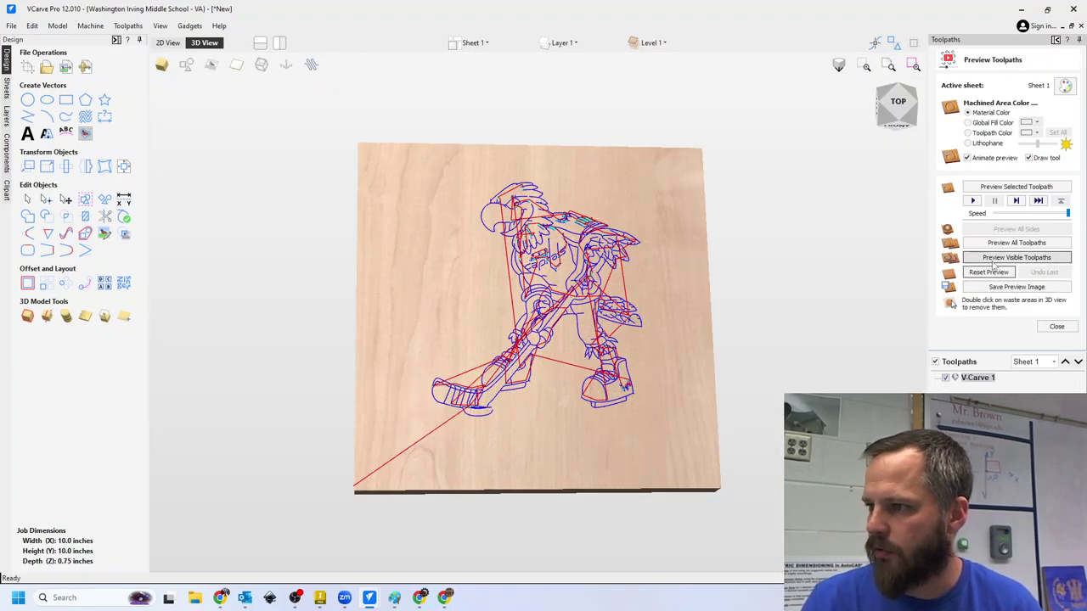
left_click(1017, 242)
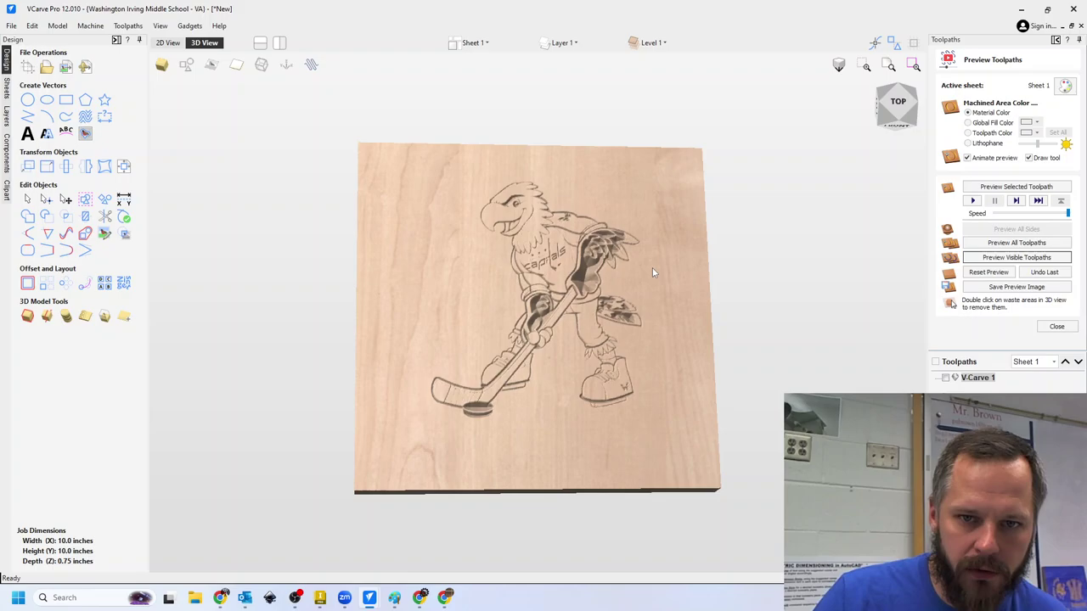
left_click_drag(650, 275, 597, 253)
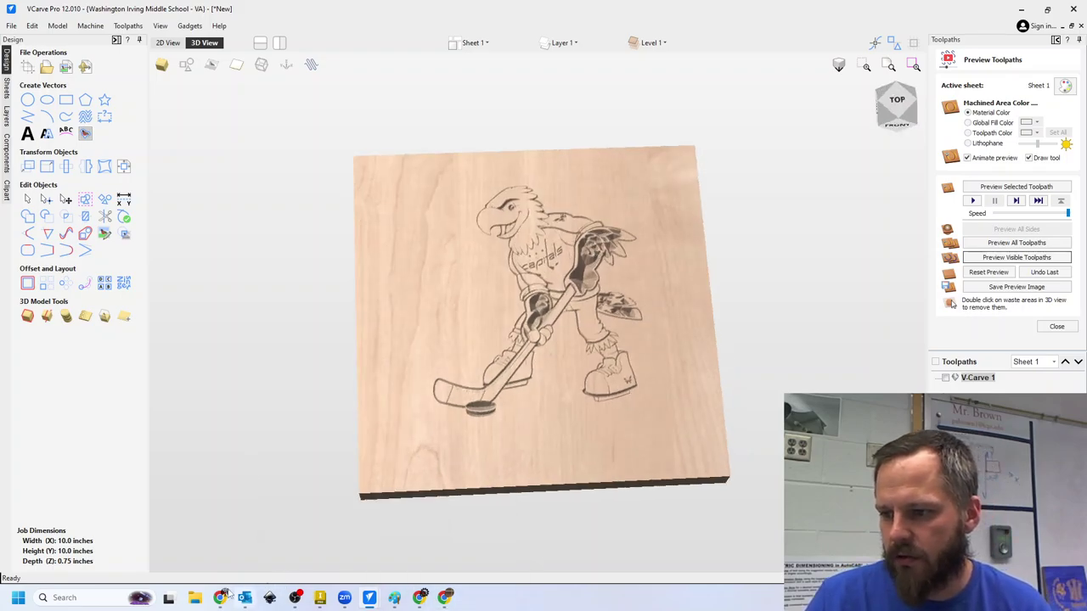
- Bring back the washington capitals Google Images window and scroll through its line-drawing results
mouse_move(221, 598)
left_click(182, 535)
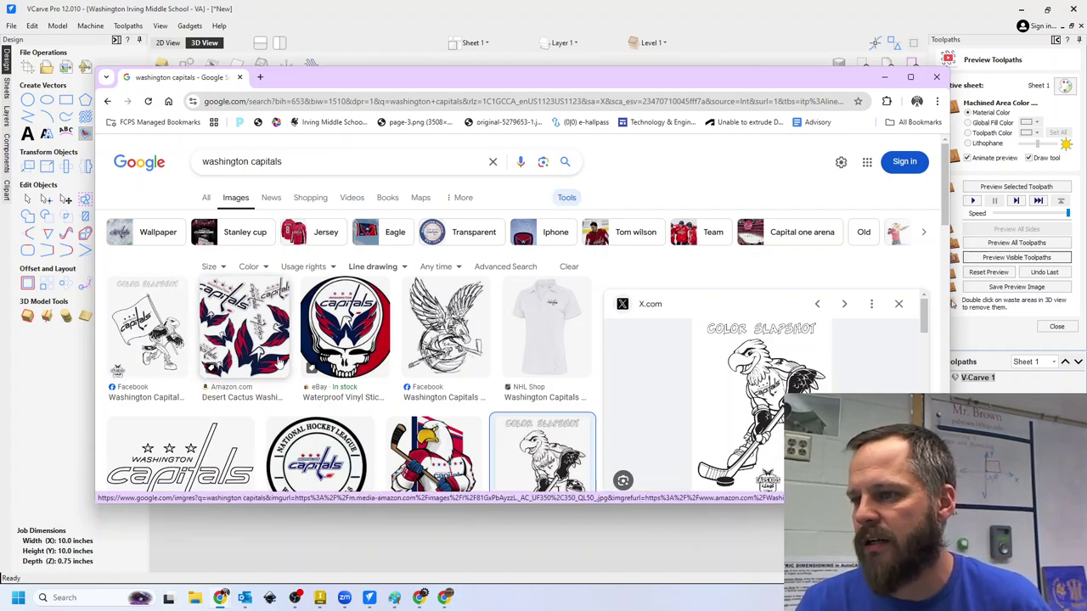
scroll(349, 374, "down", 3)
scroll(352, 418, "up", 3)
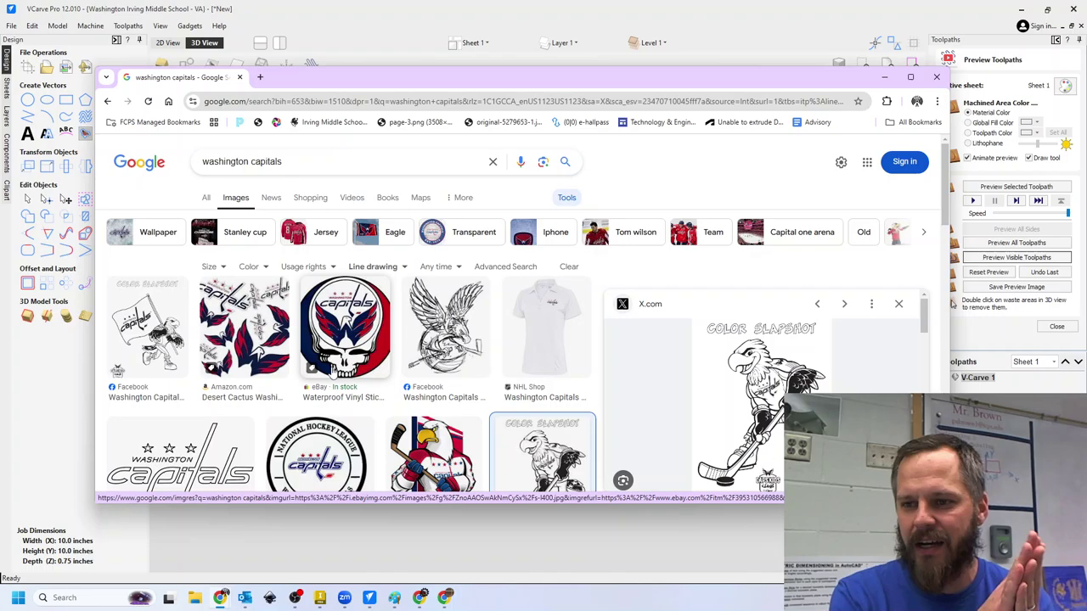
scroll(338, 405, "down", 3)
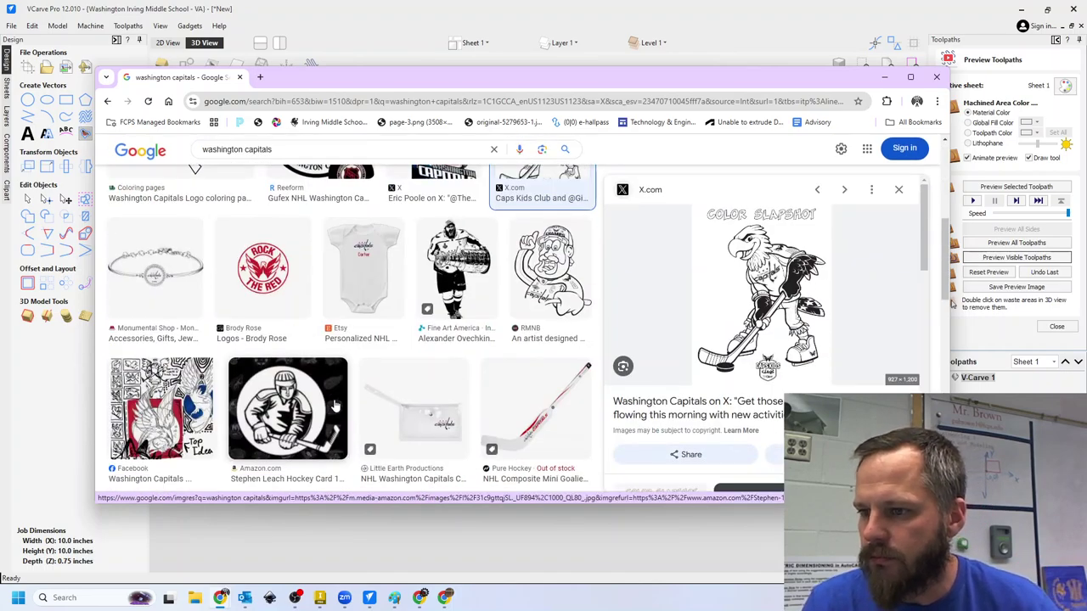
scroll(338, 404, "up", 3)
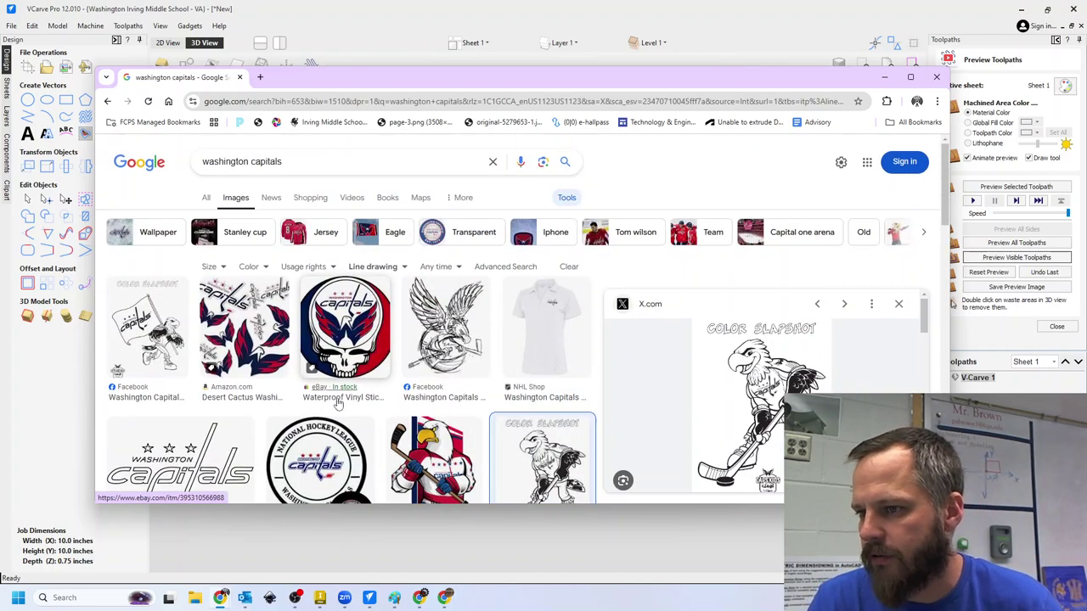
- Replace the washington capitals query with a search for puppy
triple_click(289, 161)
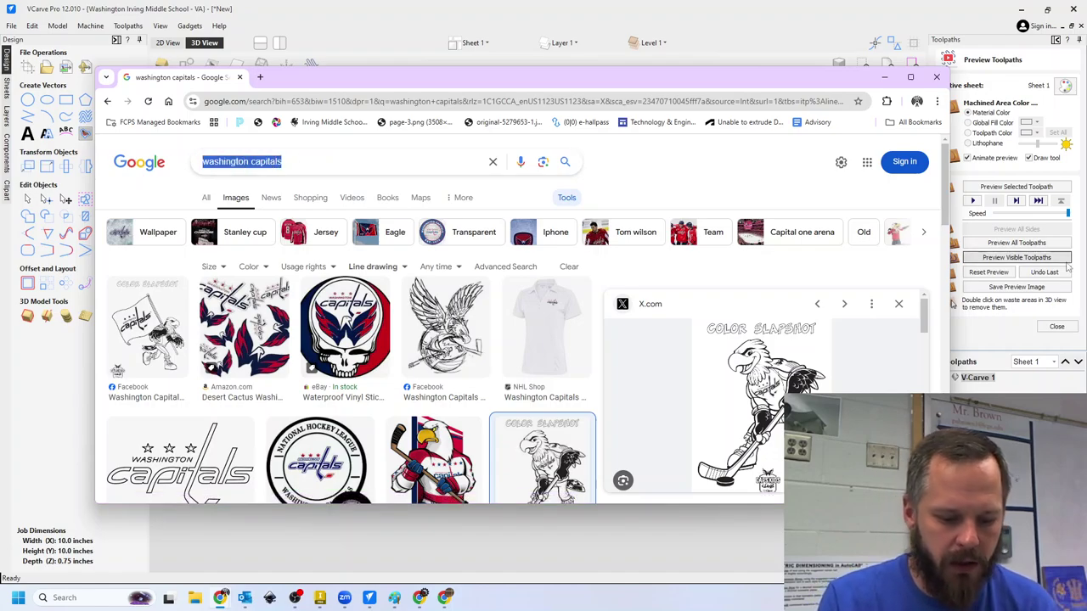
type("u")
key("BackSpace")
type("puppy")
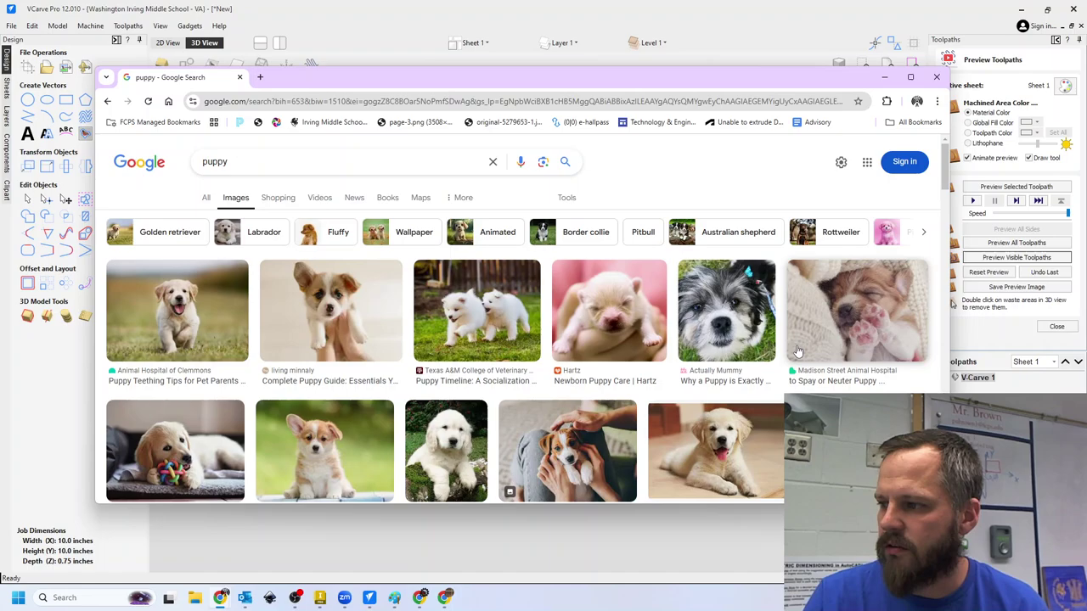
scroll(765, 348, "down", 2)
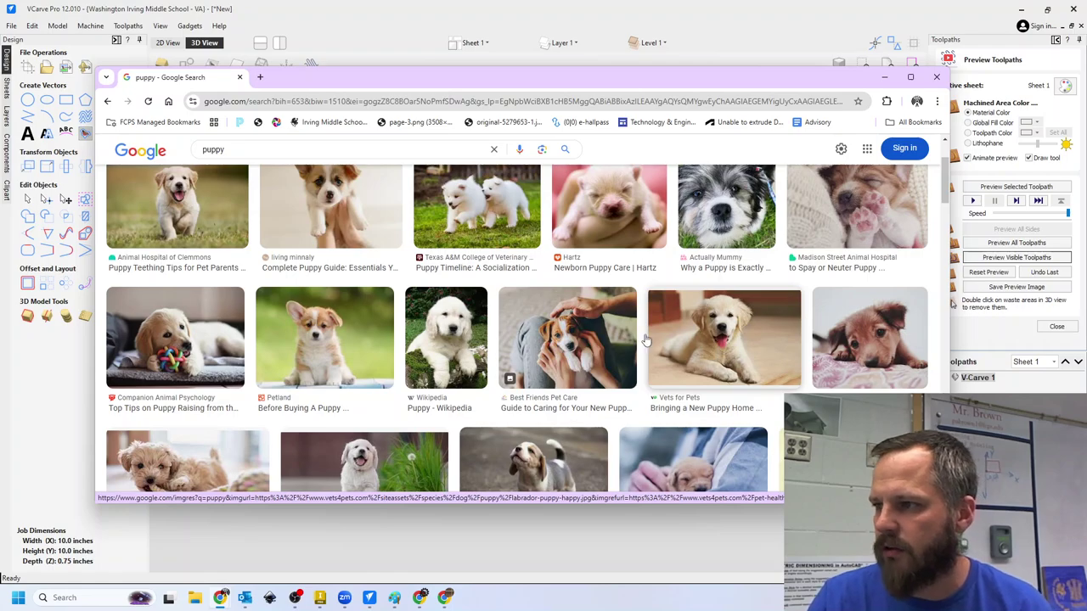
scroll(645, 339, "up", 3)
- Filter the puppy results to Type: Line drawing
left_click(567, 198)
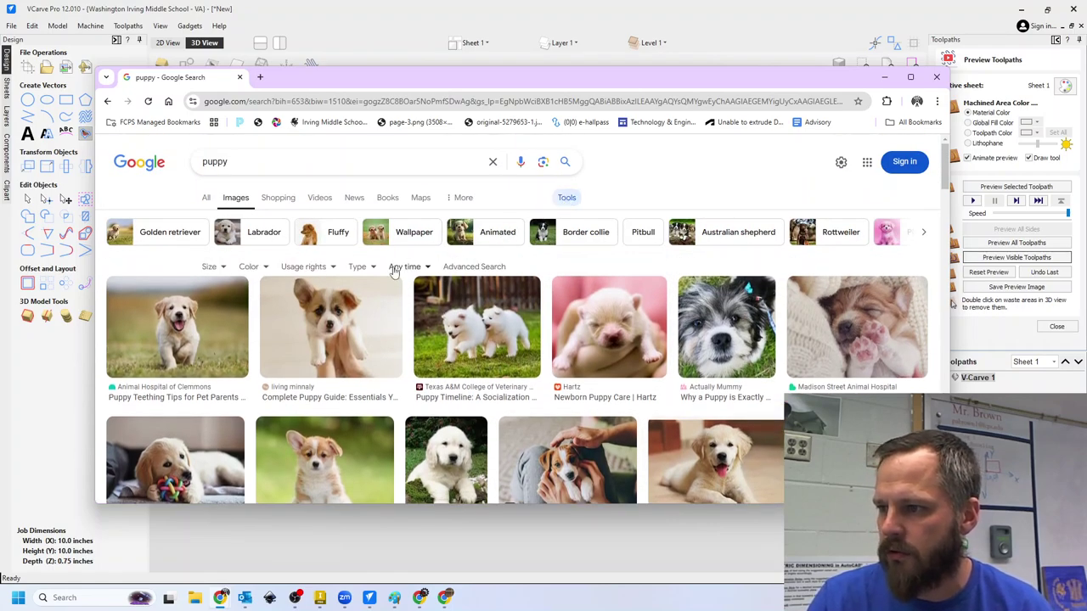
left_click(357, 267)
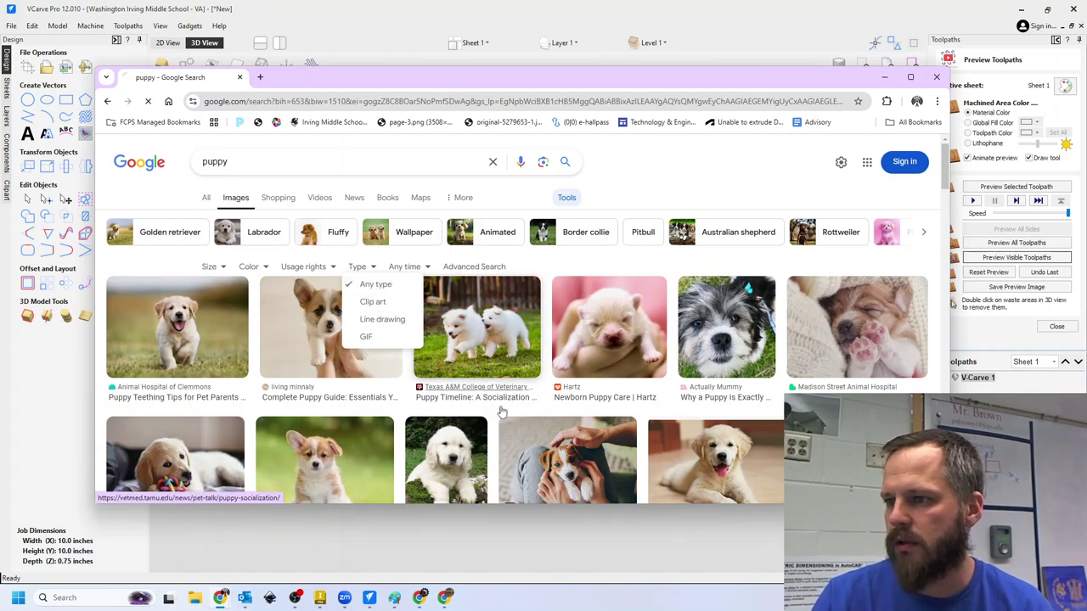
left_click(382, 320)
scroll(557, 297, "down", 3)
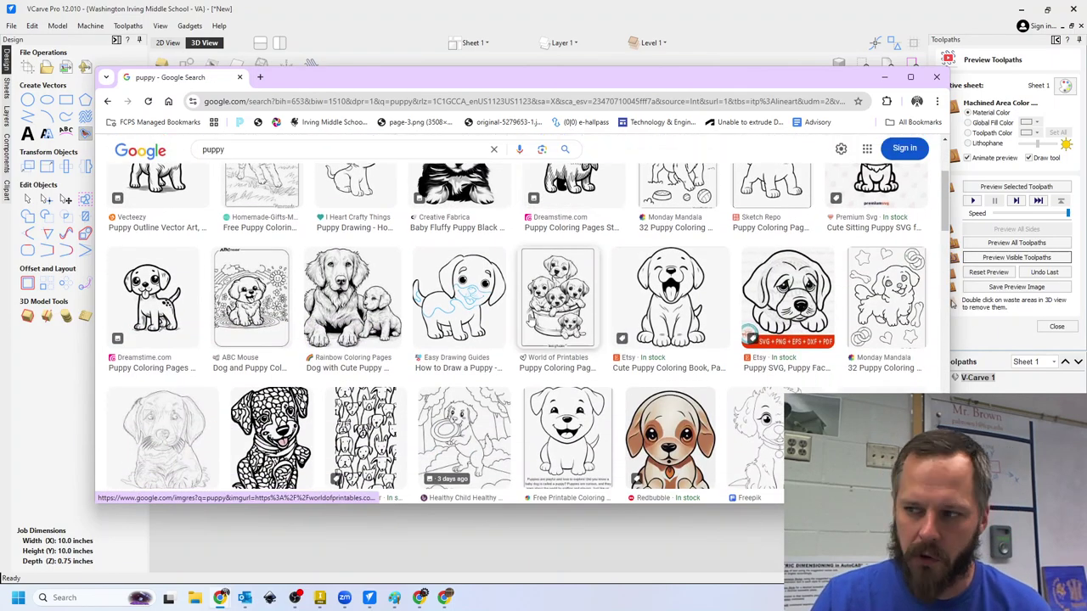